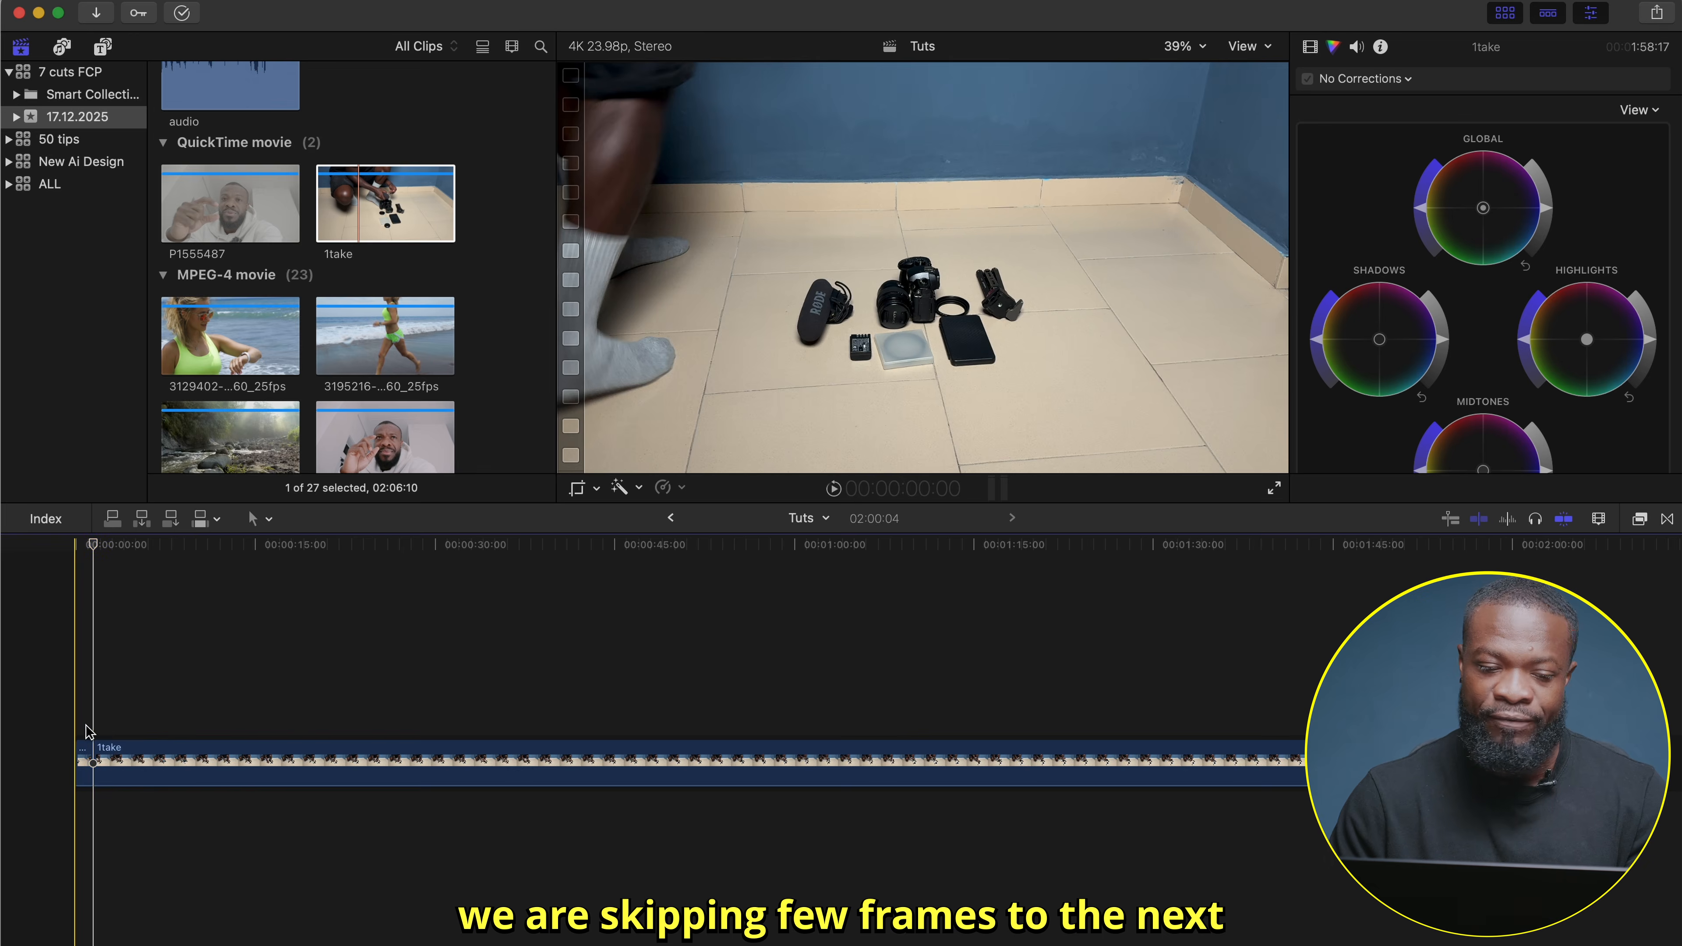
- Split the 1take clip at 2:22, trim the unwanted footage after it into short jump cuts, and play the result
key(l)
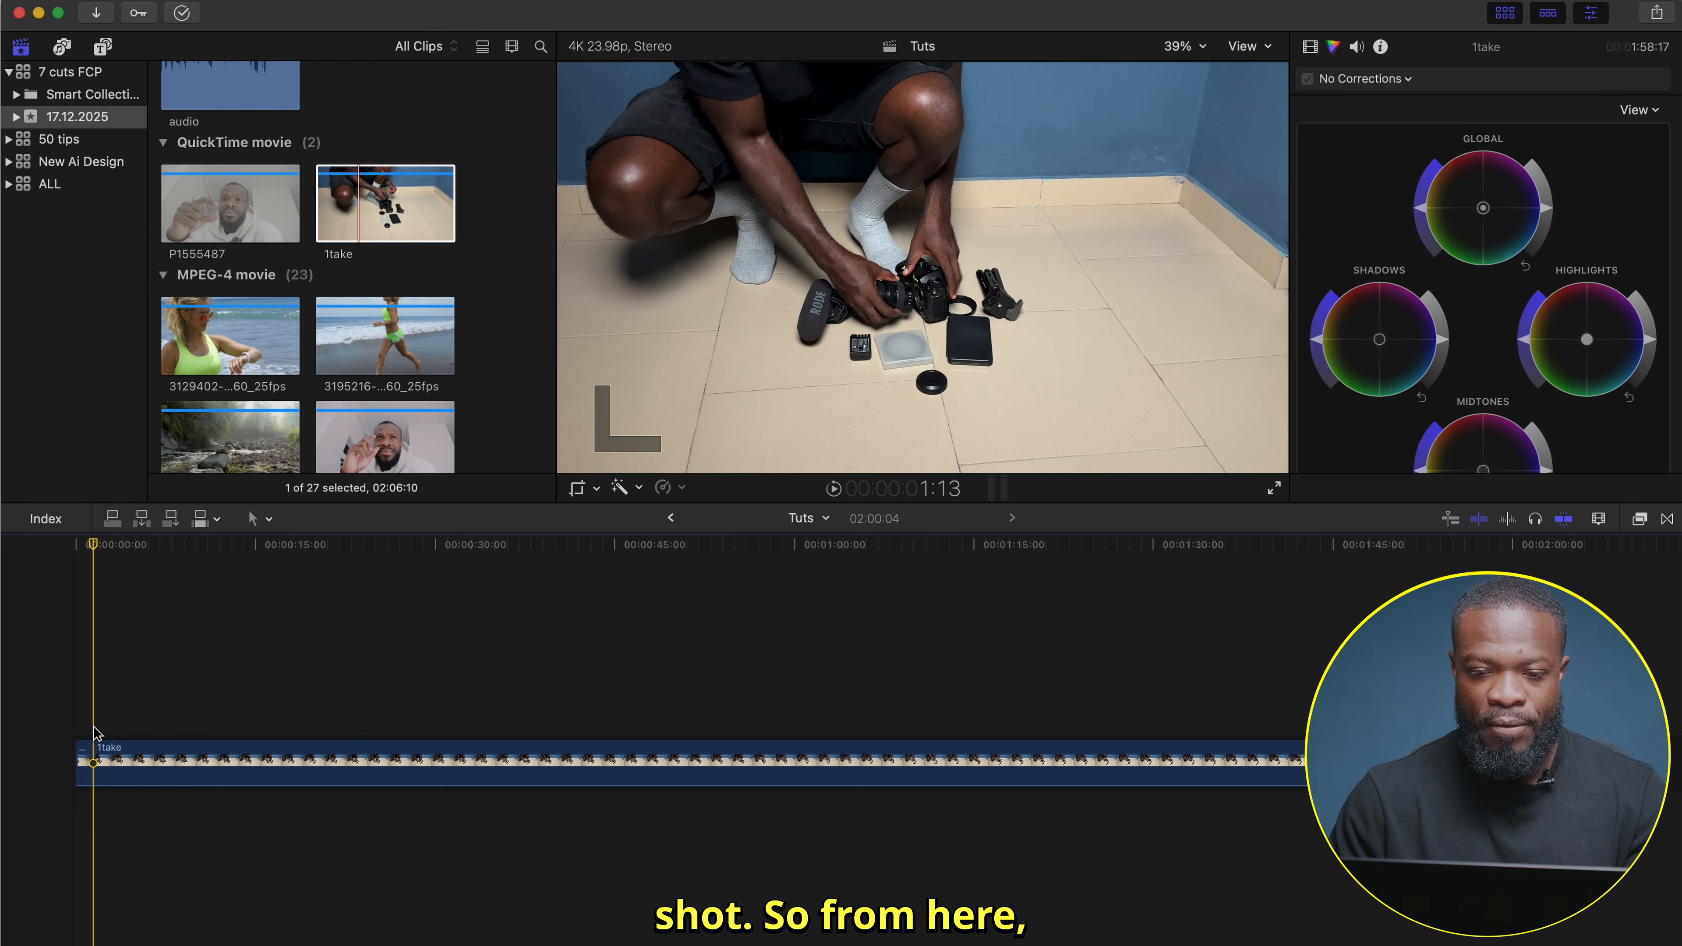
key(k)
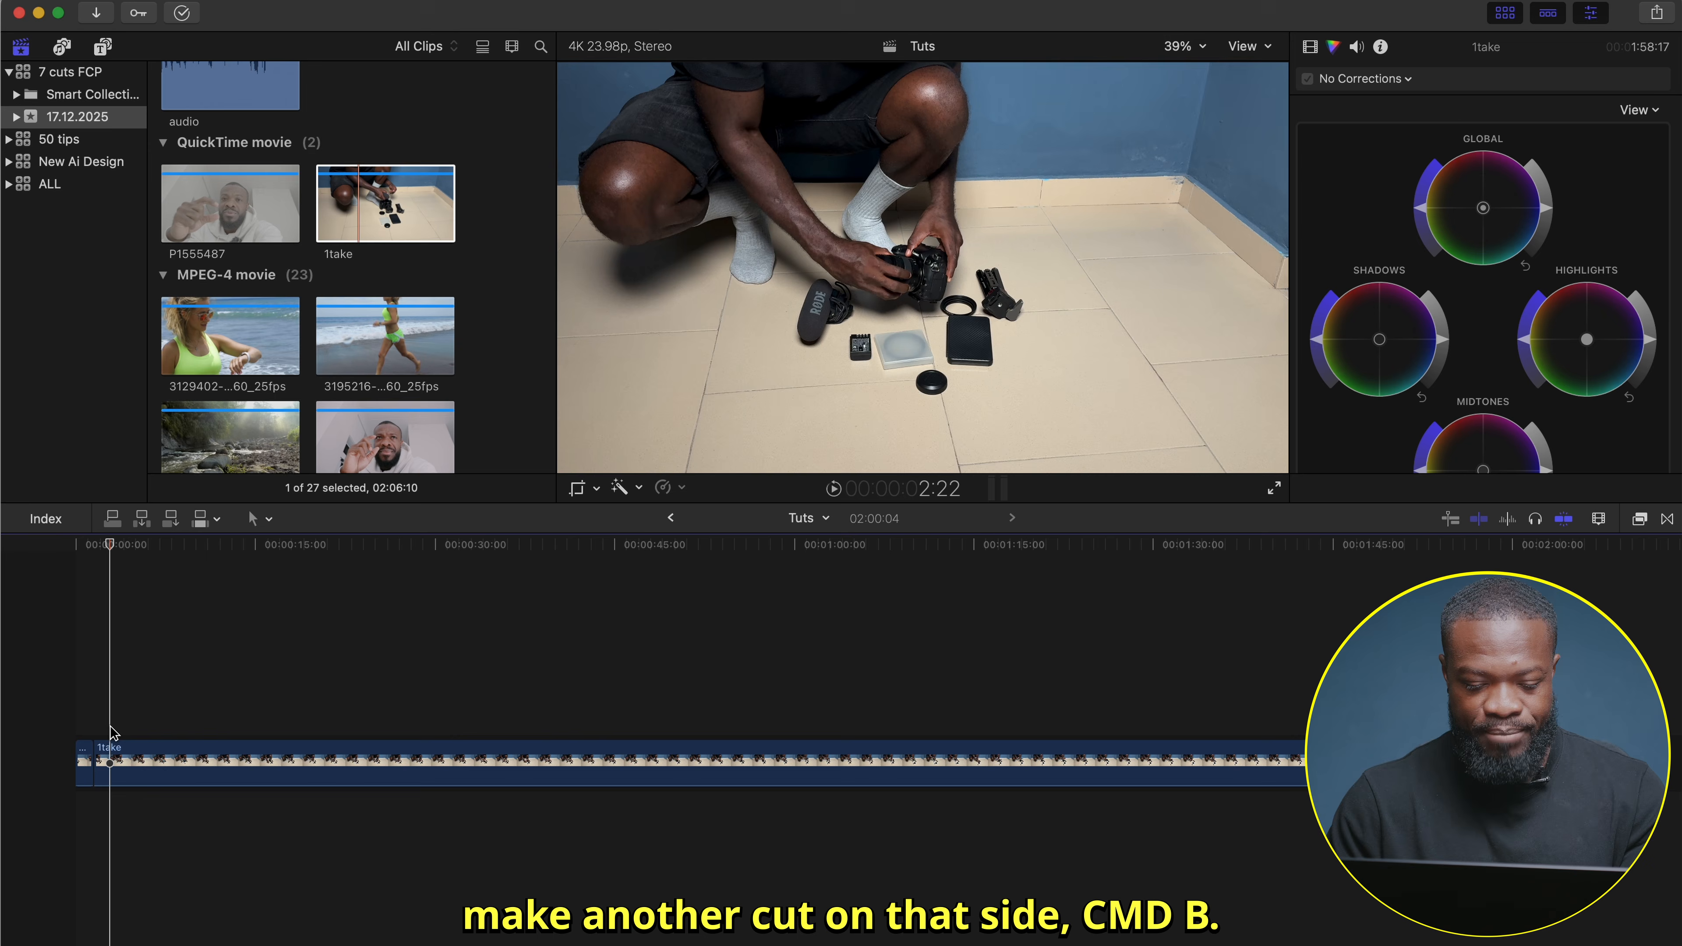
key(super+b)
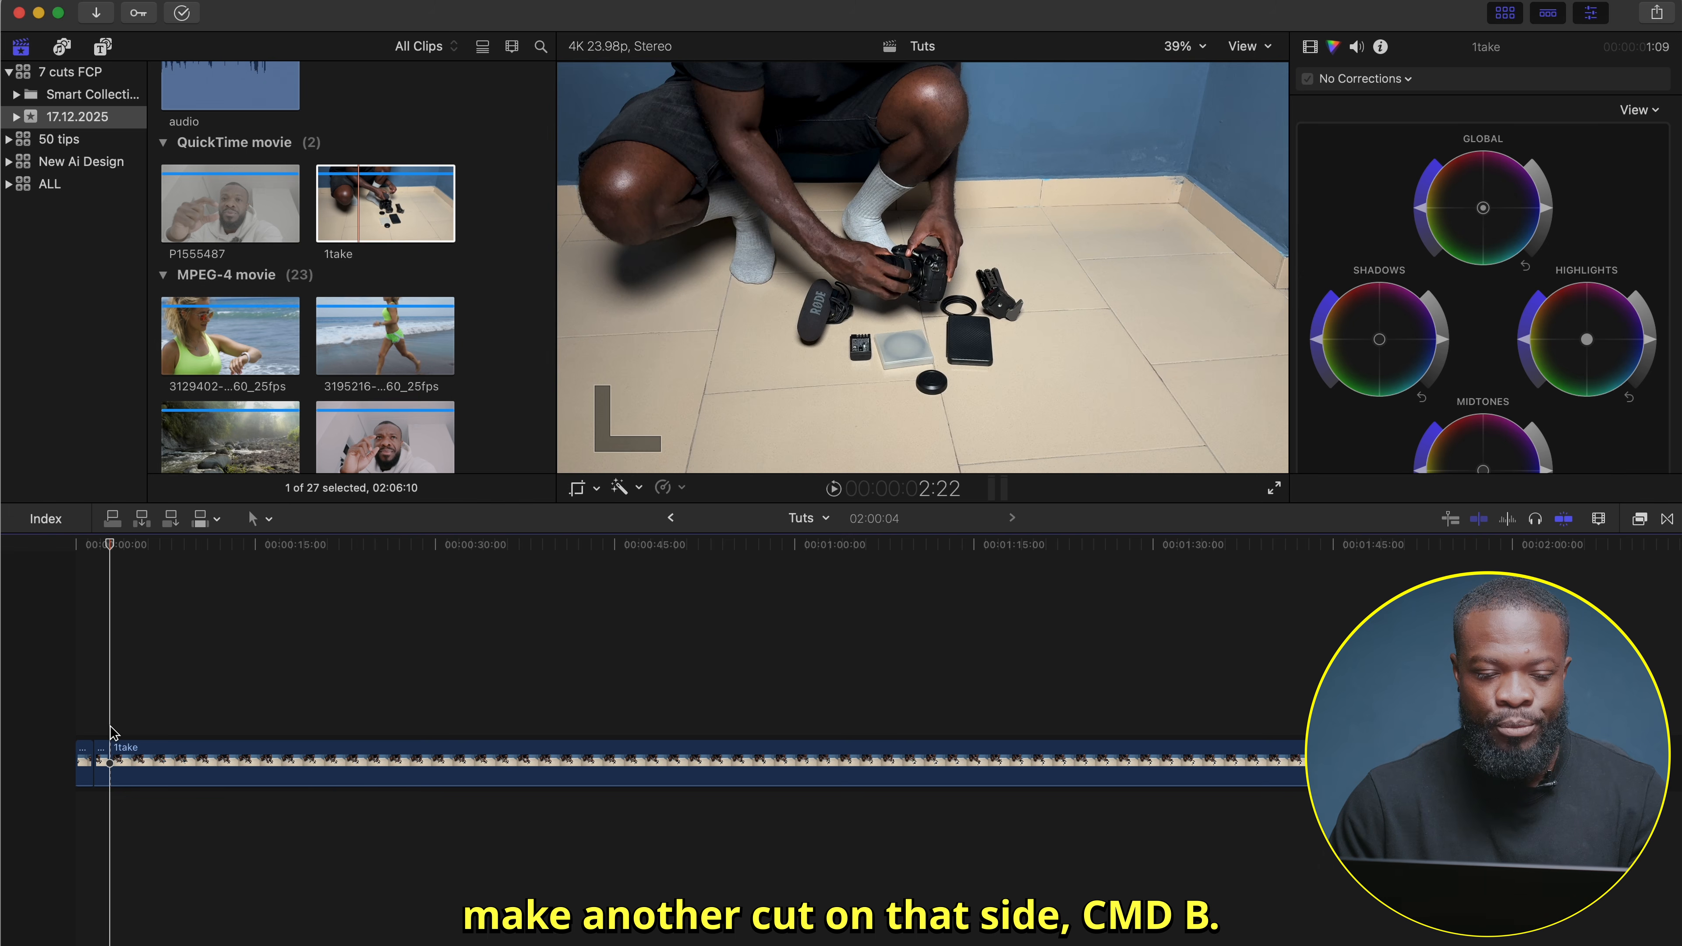
click(159, 722)
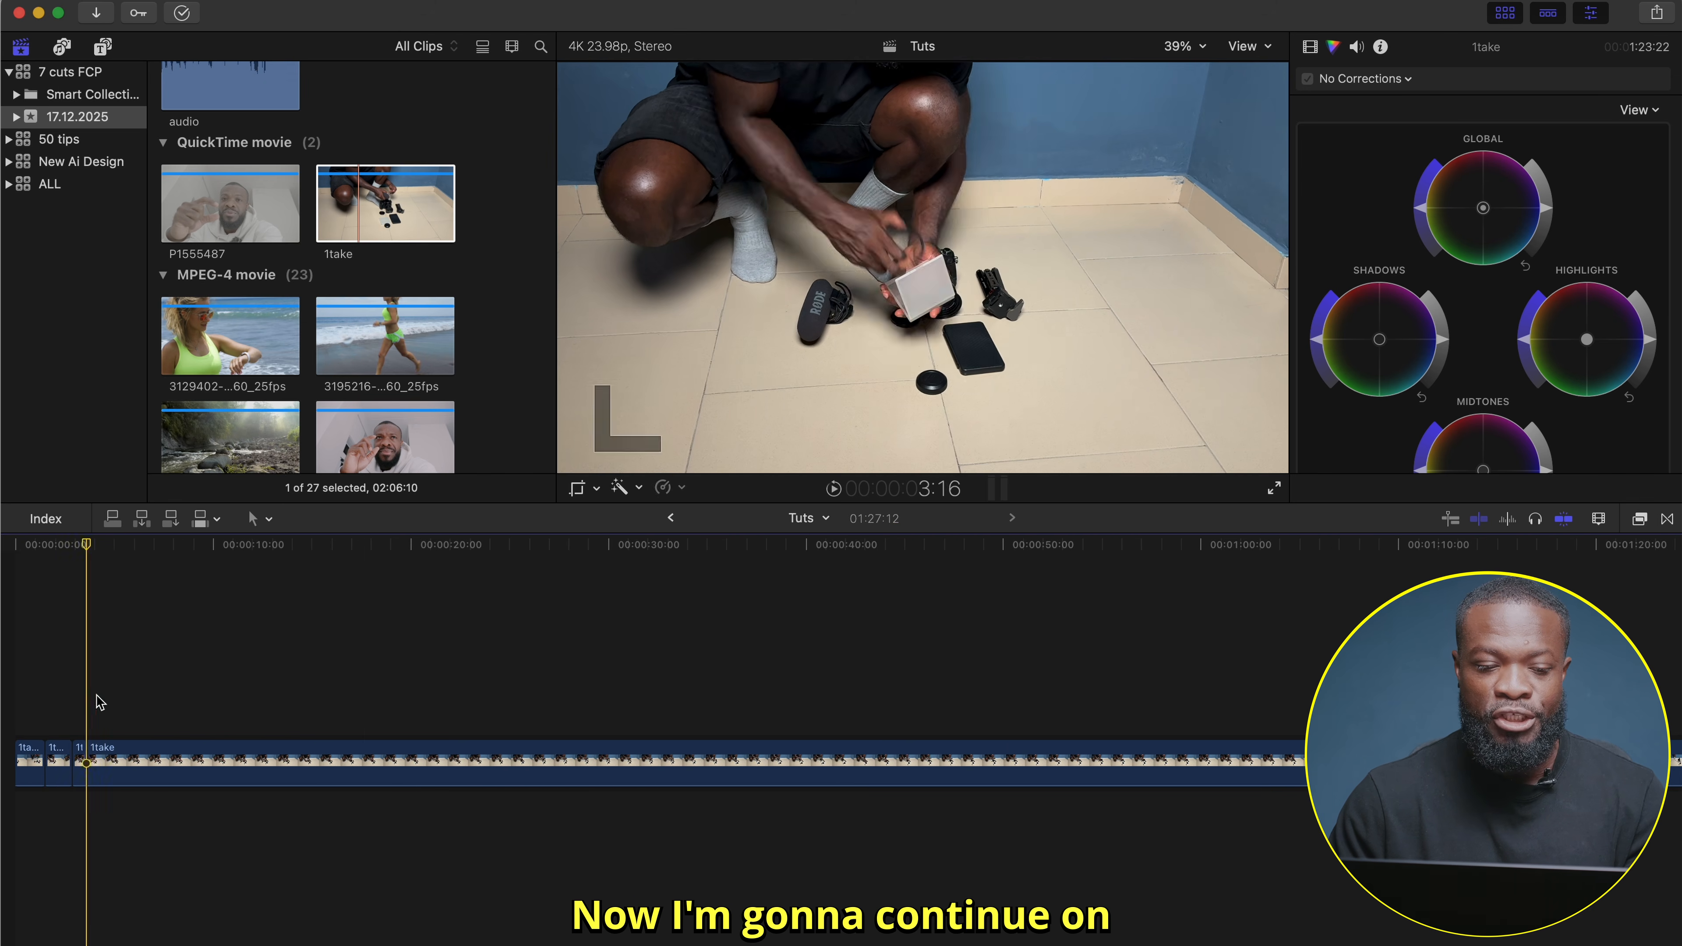
key(alt+])
click(271, 712)
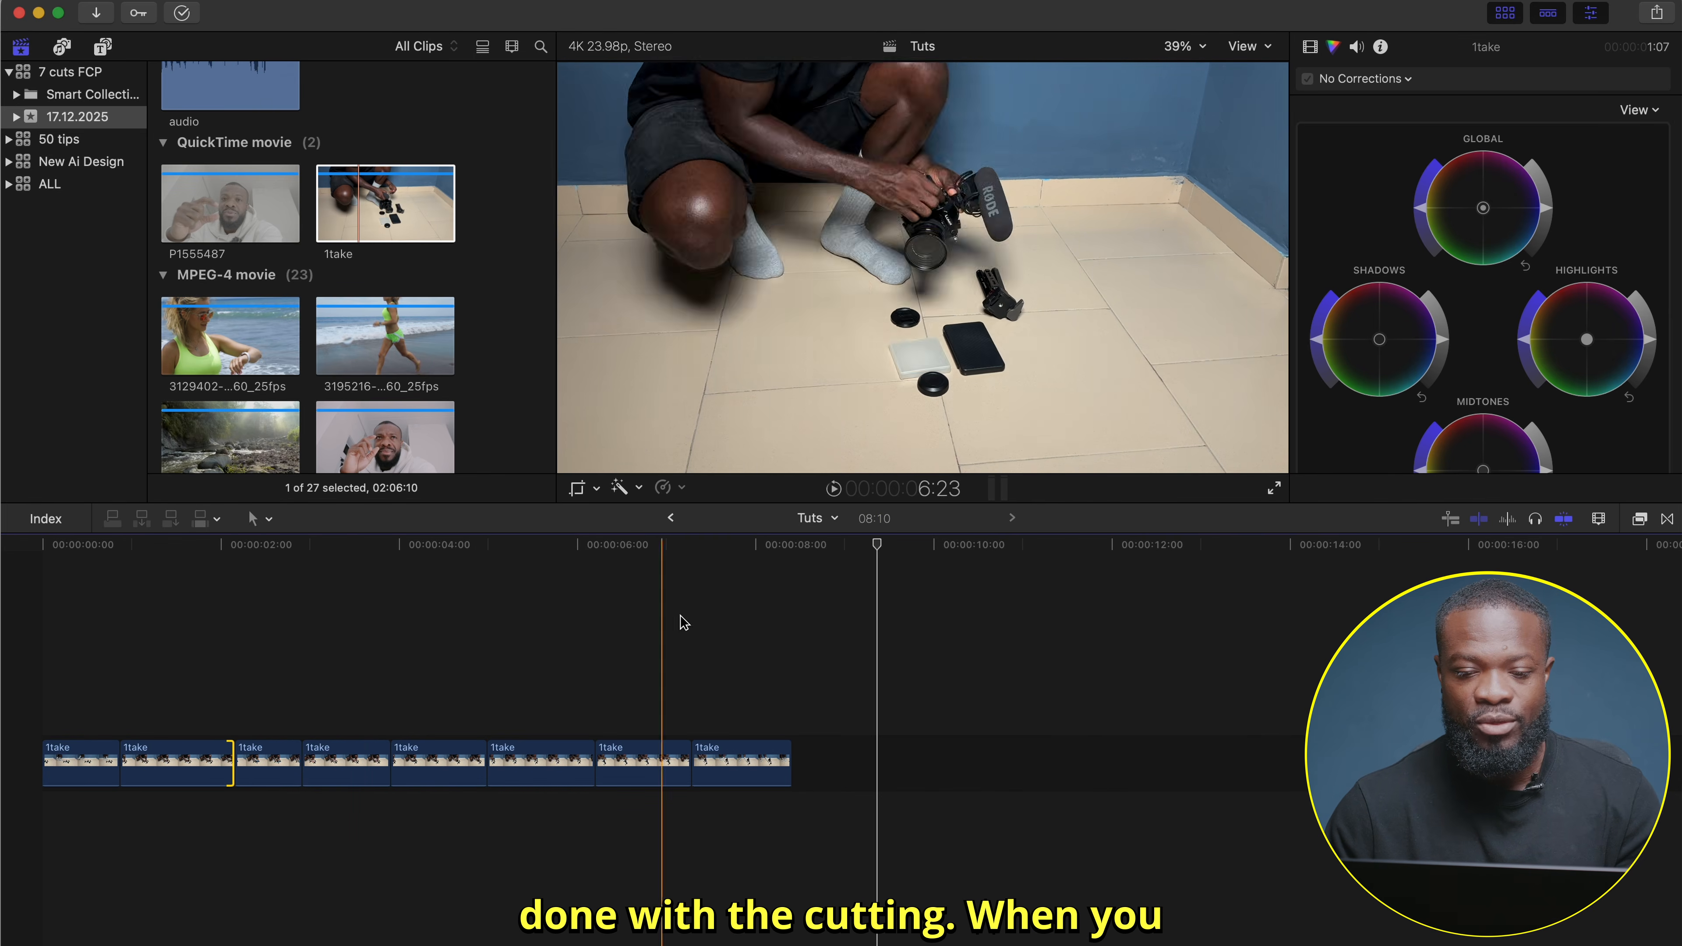
click(792, 630)
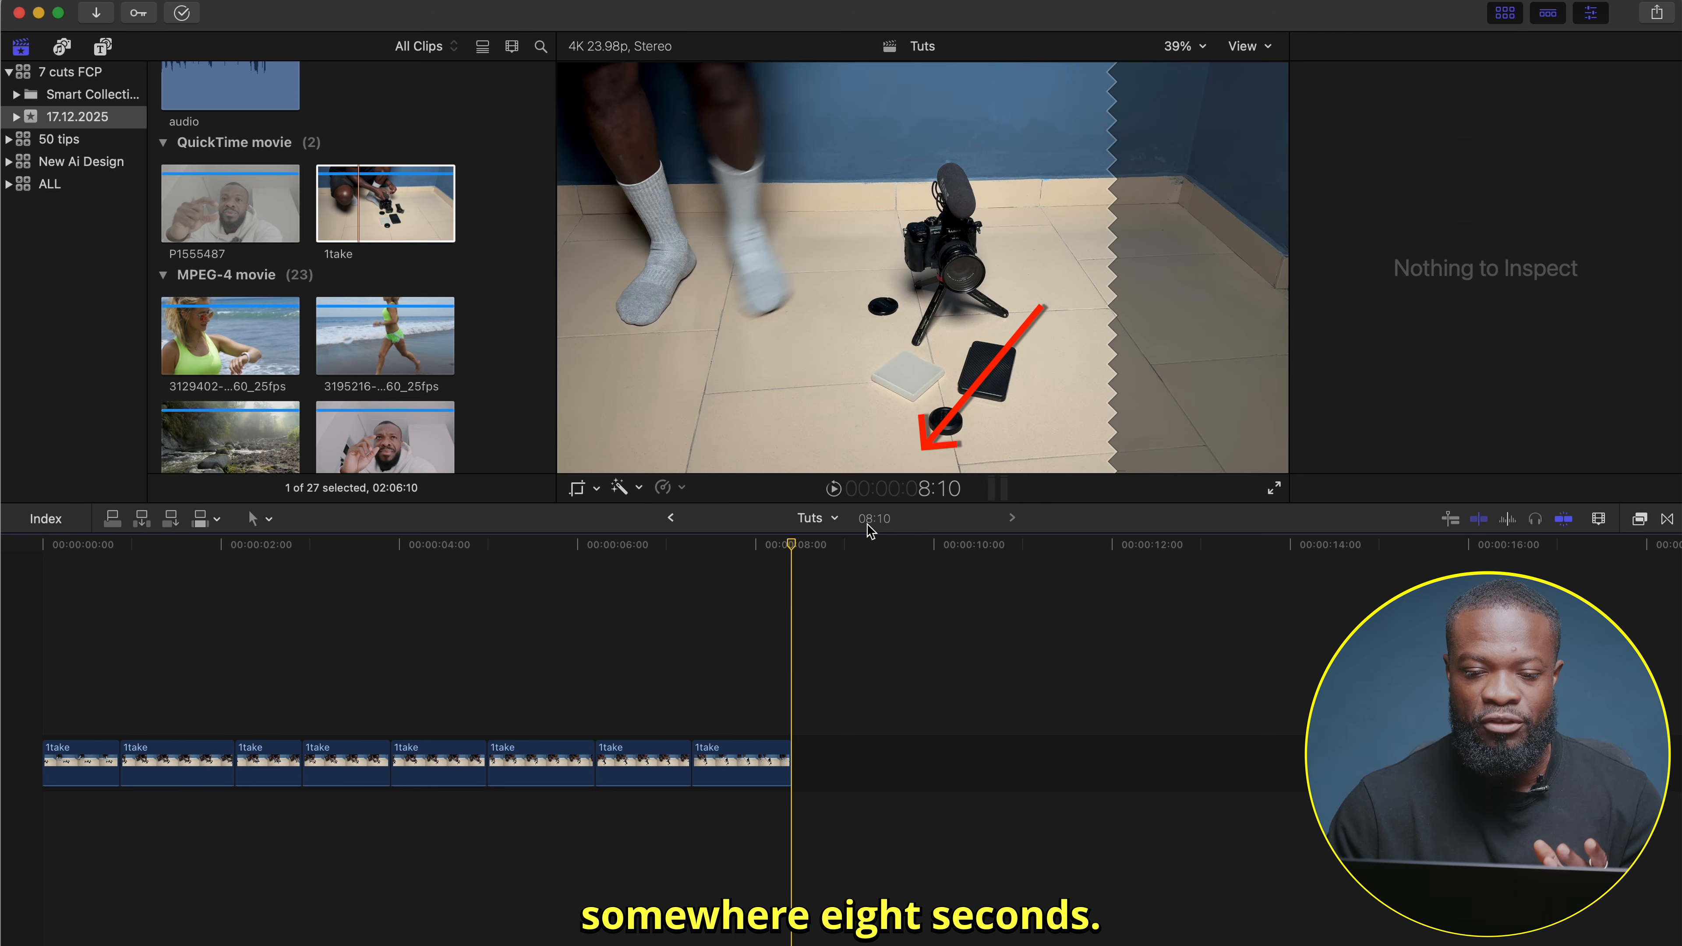
key(space)
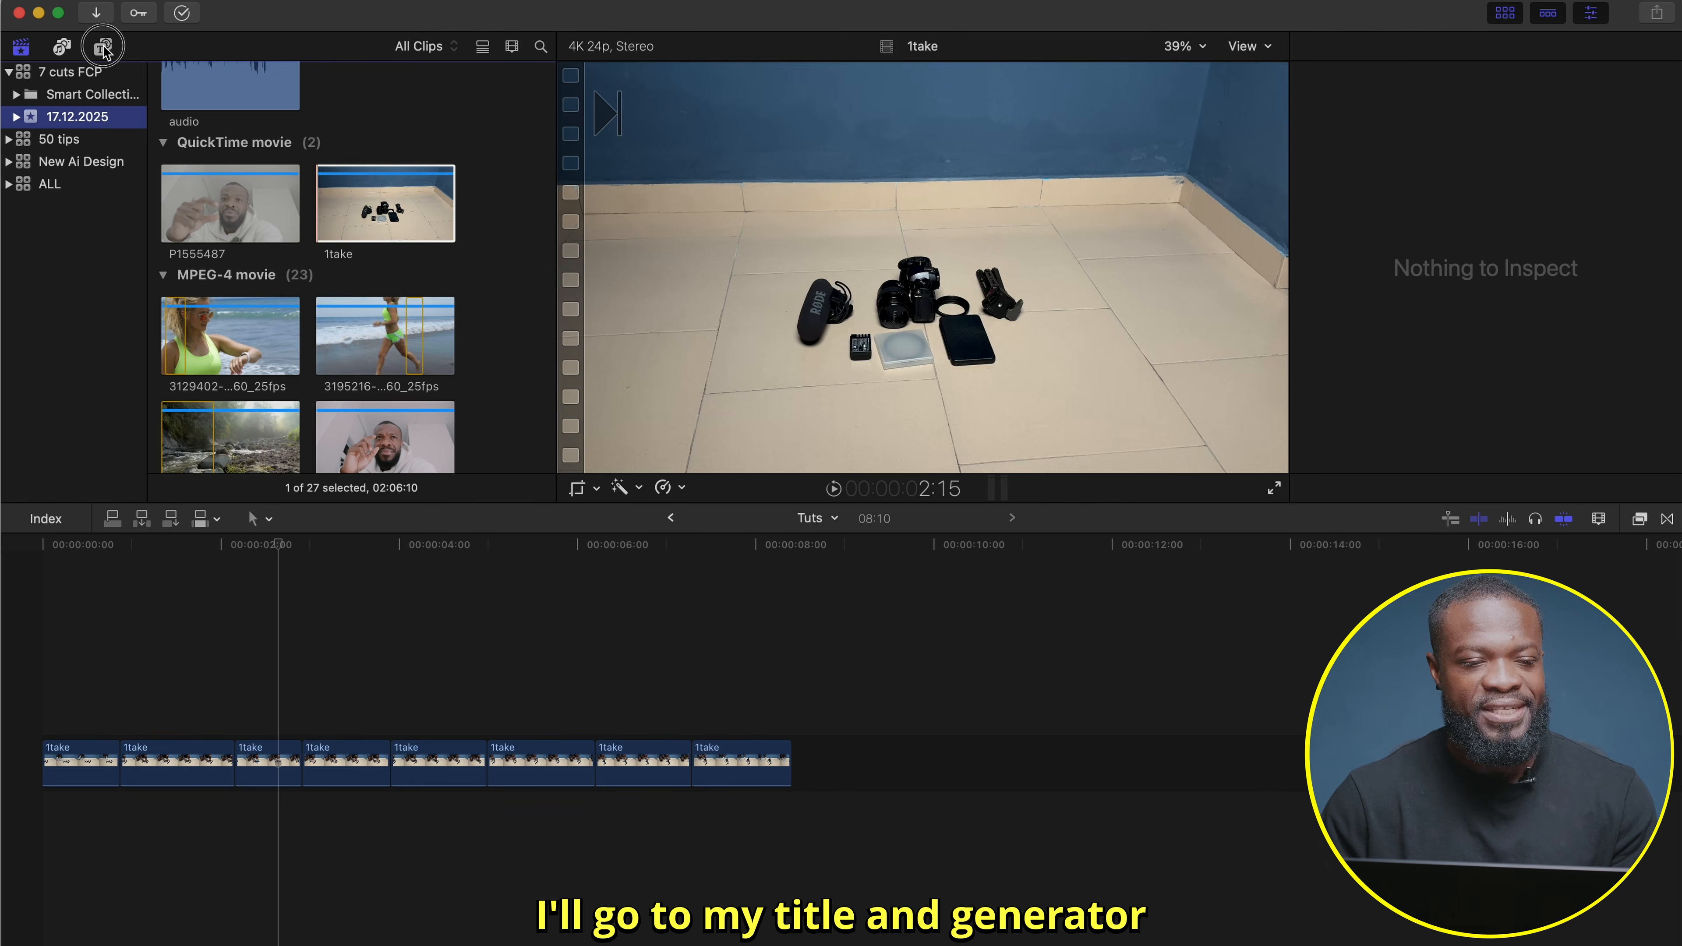
- Place the Real Joey RJ Adjustment Layer title above the 1take clips and trim its end to match the last clip at 8:10
click(103, 48)
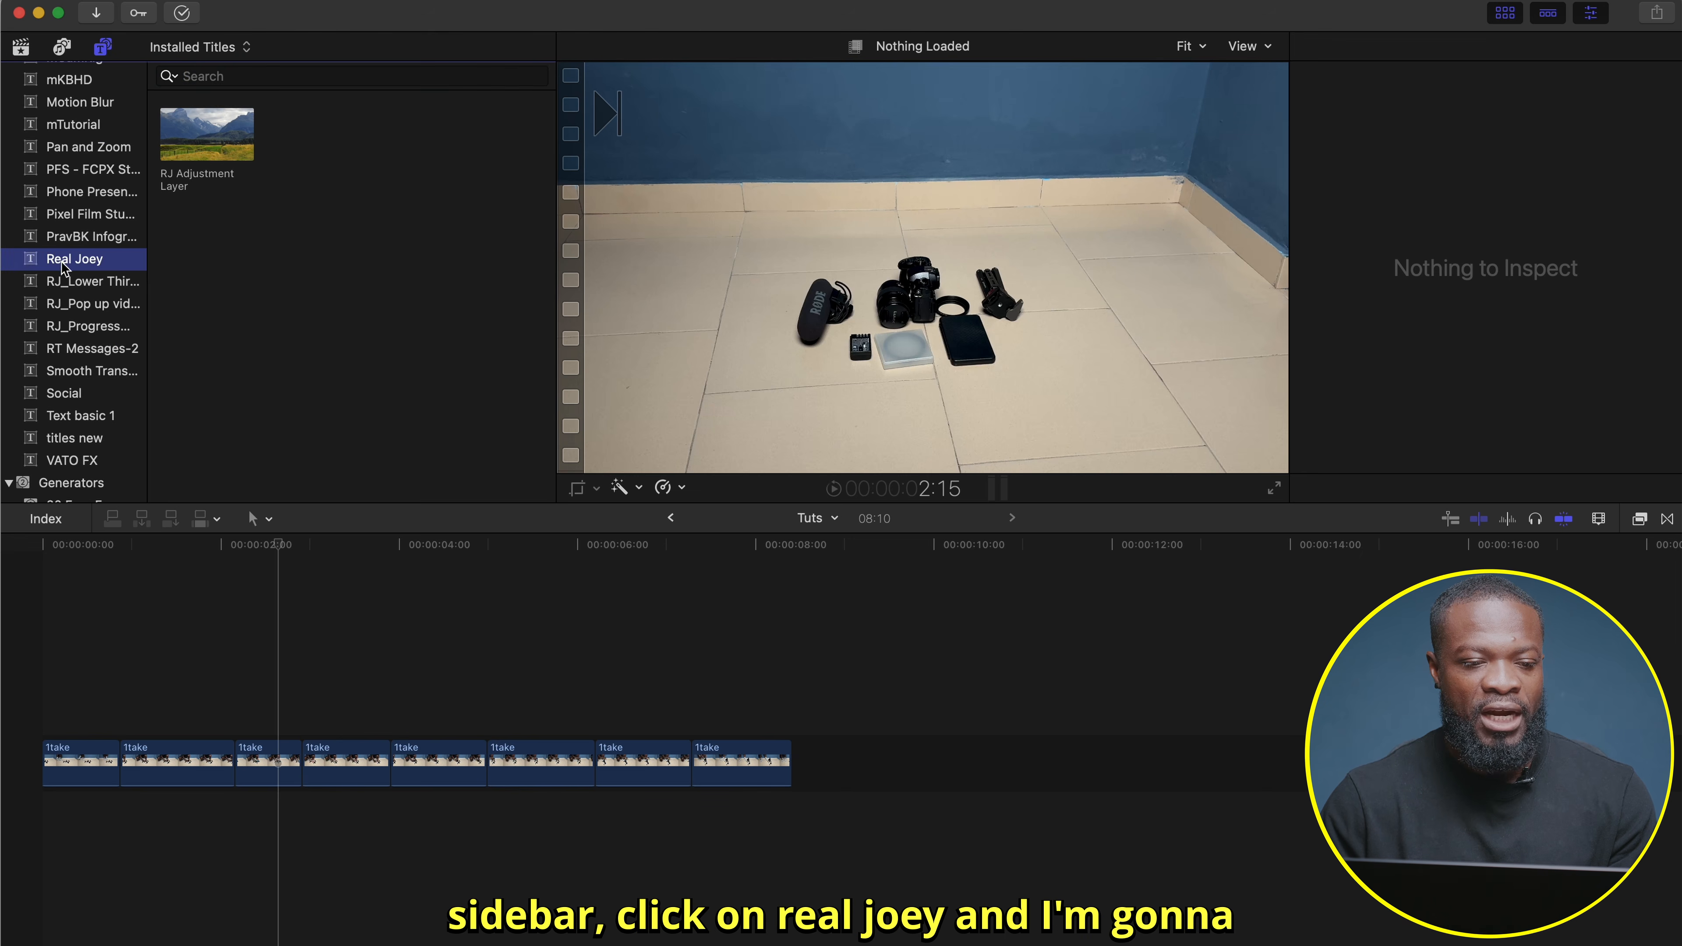
click(199, 140)
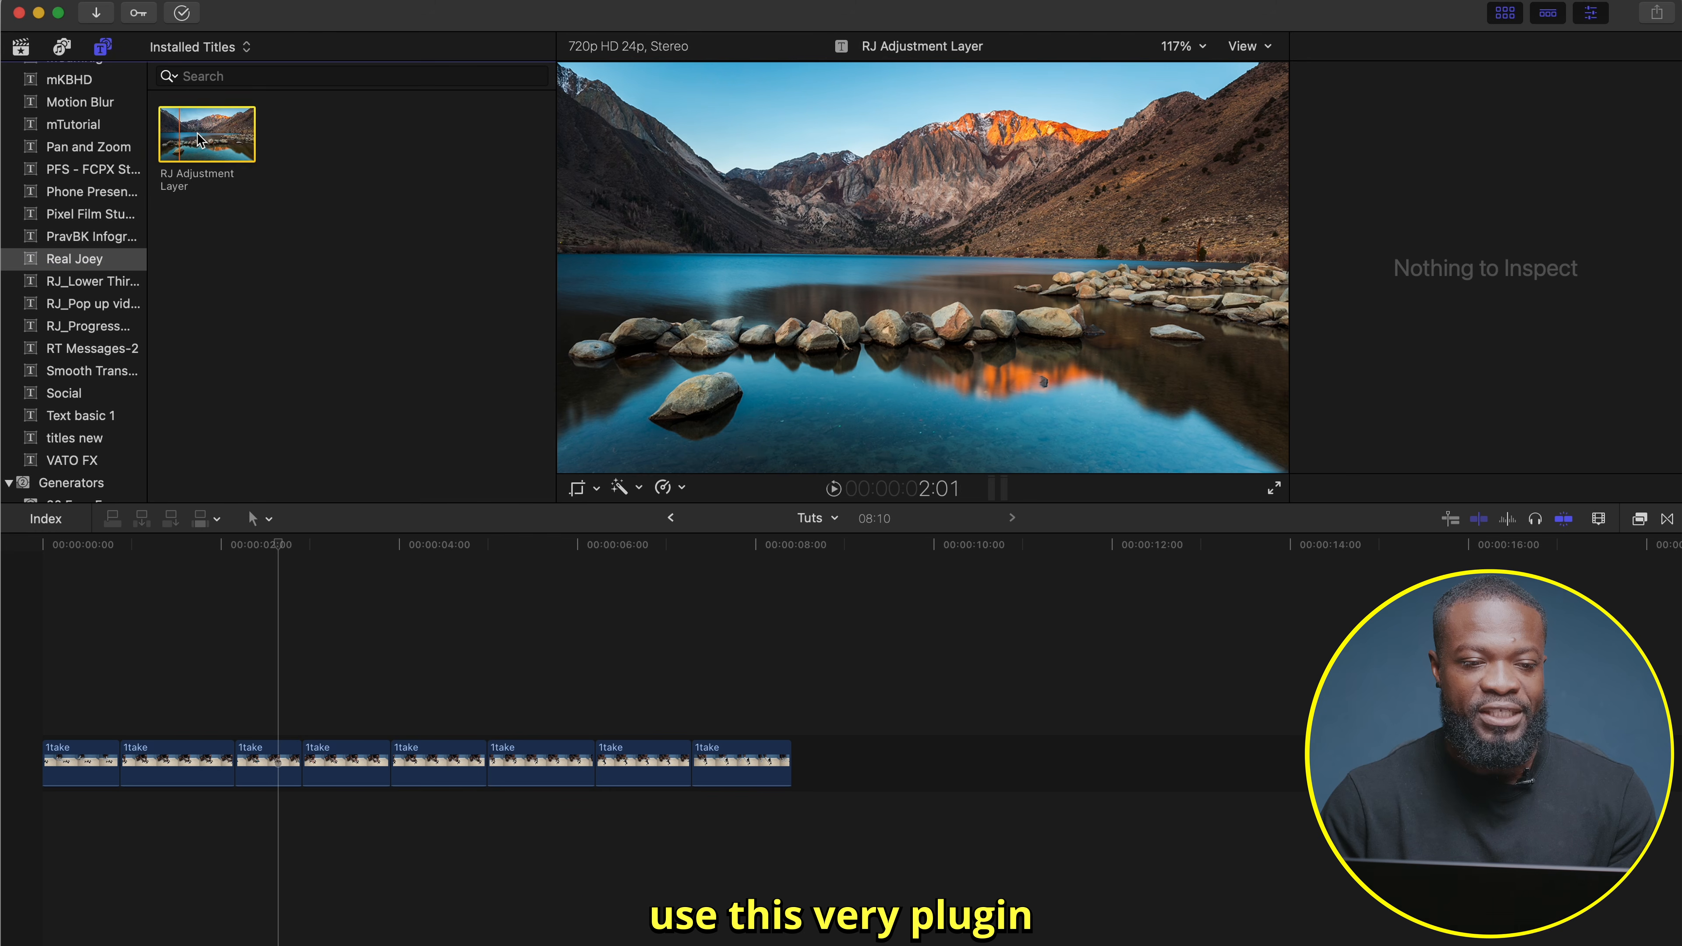
drag(199, 139, 56, 719)
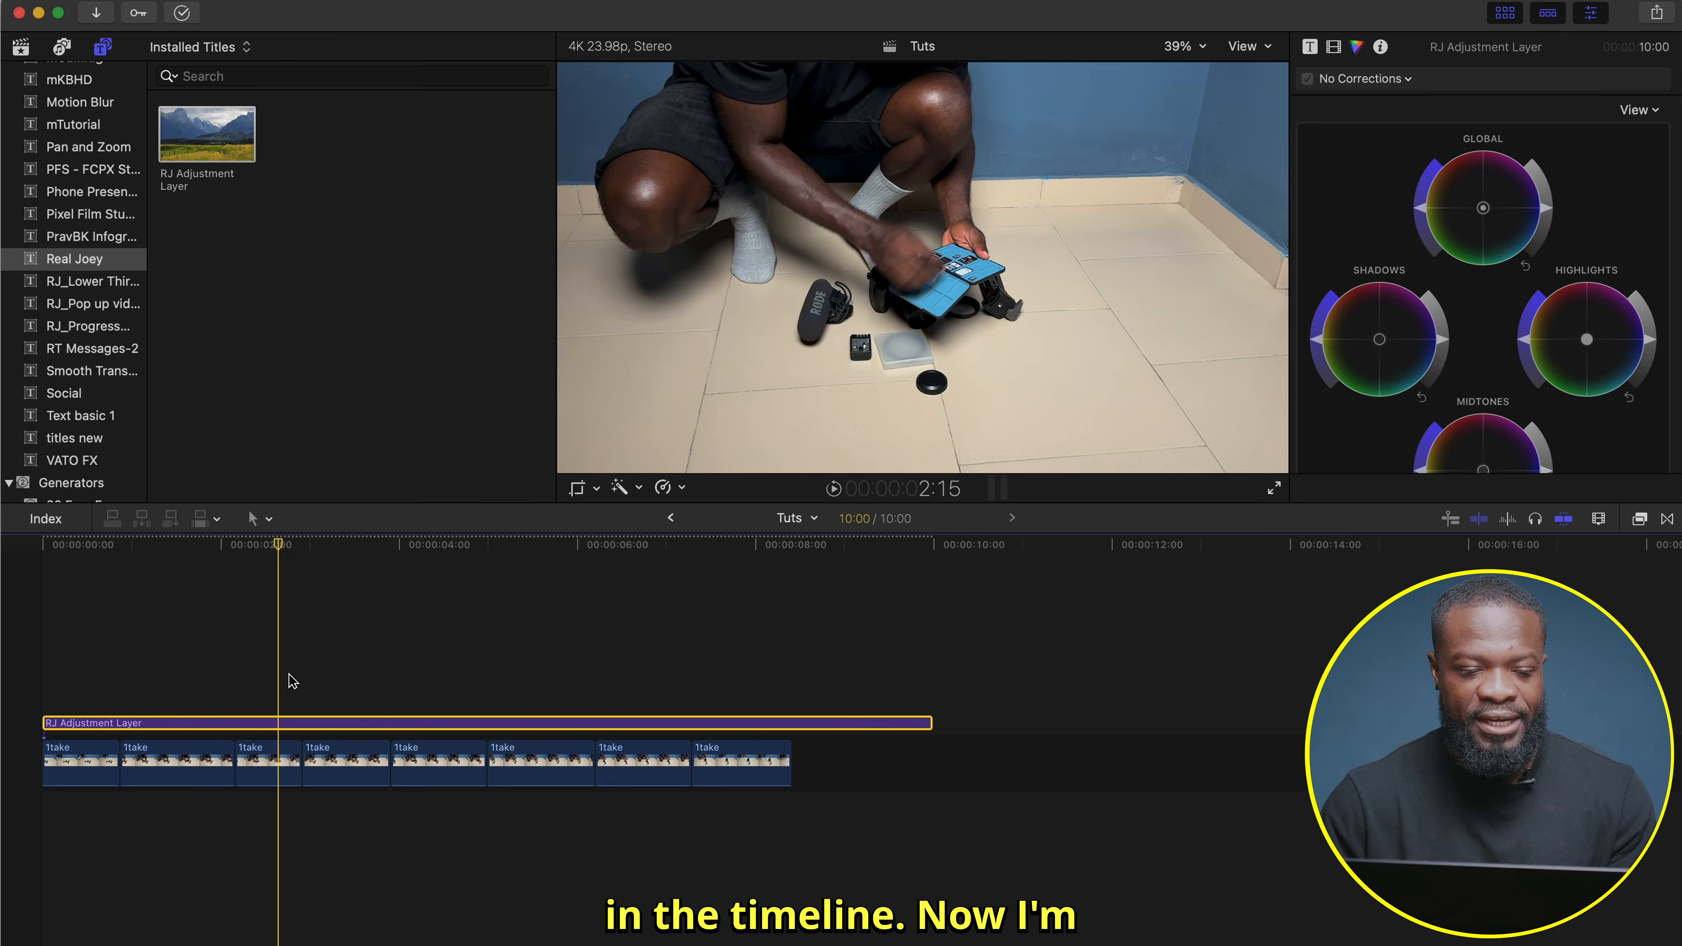
drag(930, 723, 788, 723)
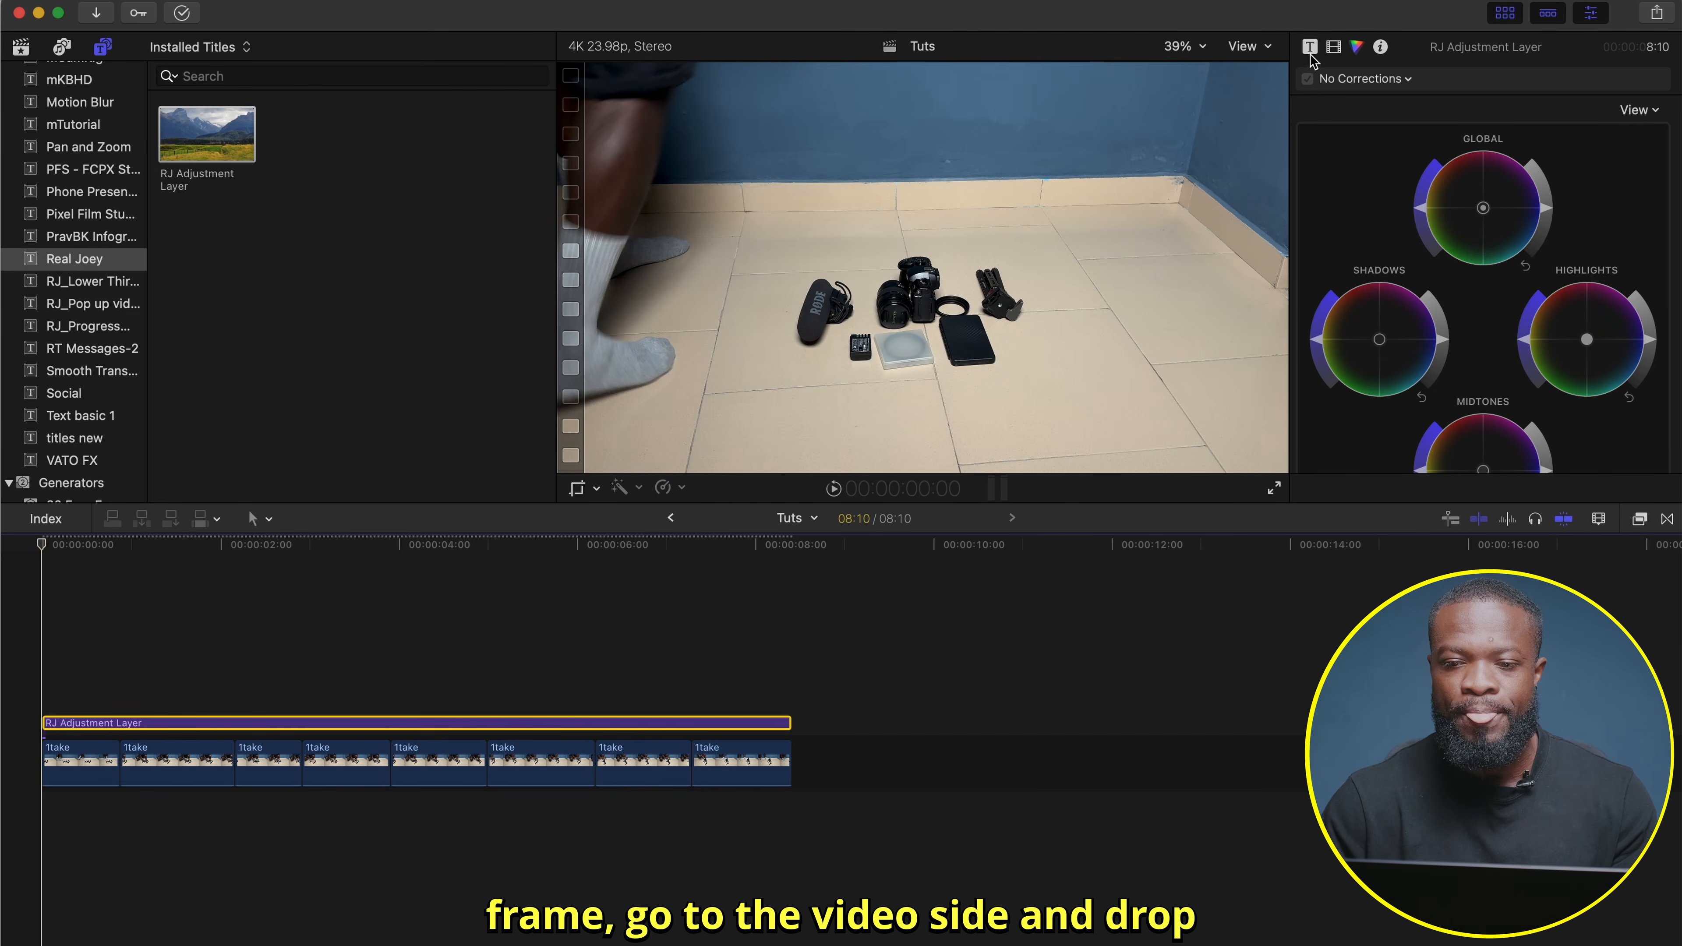
- Keyframe the adjustment layer's position and scale at the first frame, raise Scale (All) to 111% at 8:09, and play the zoom
click(1335, 48)
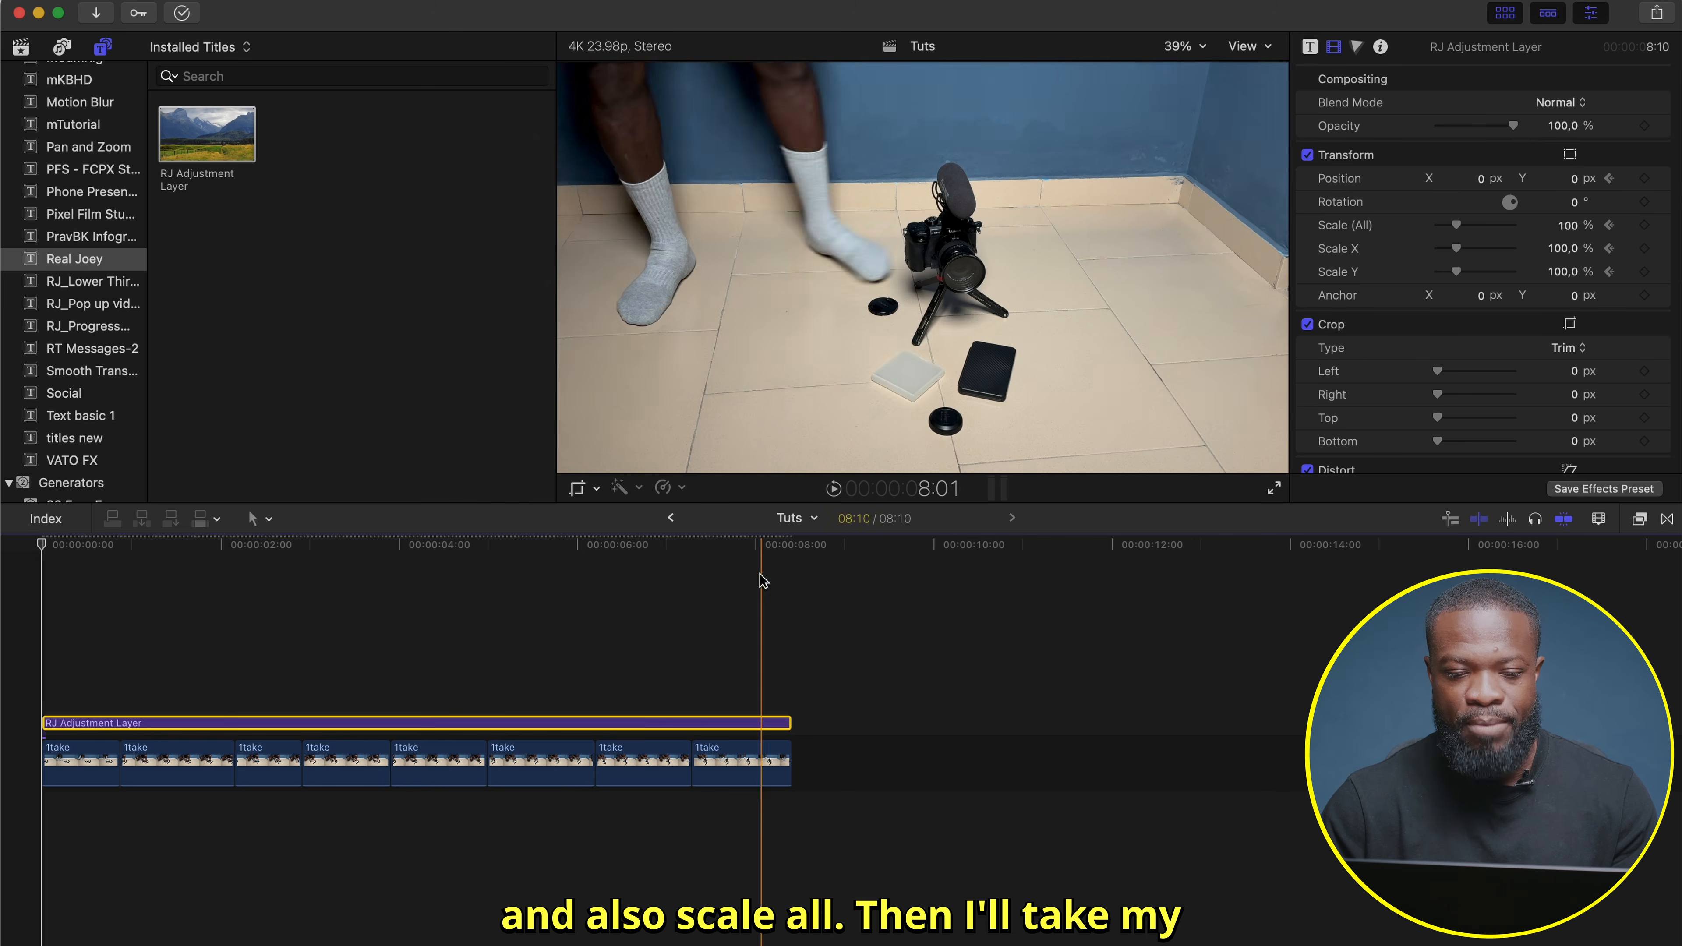
click(792, 545)
key(Left)
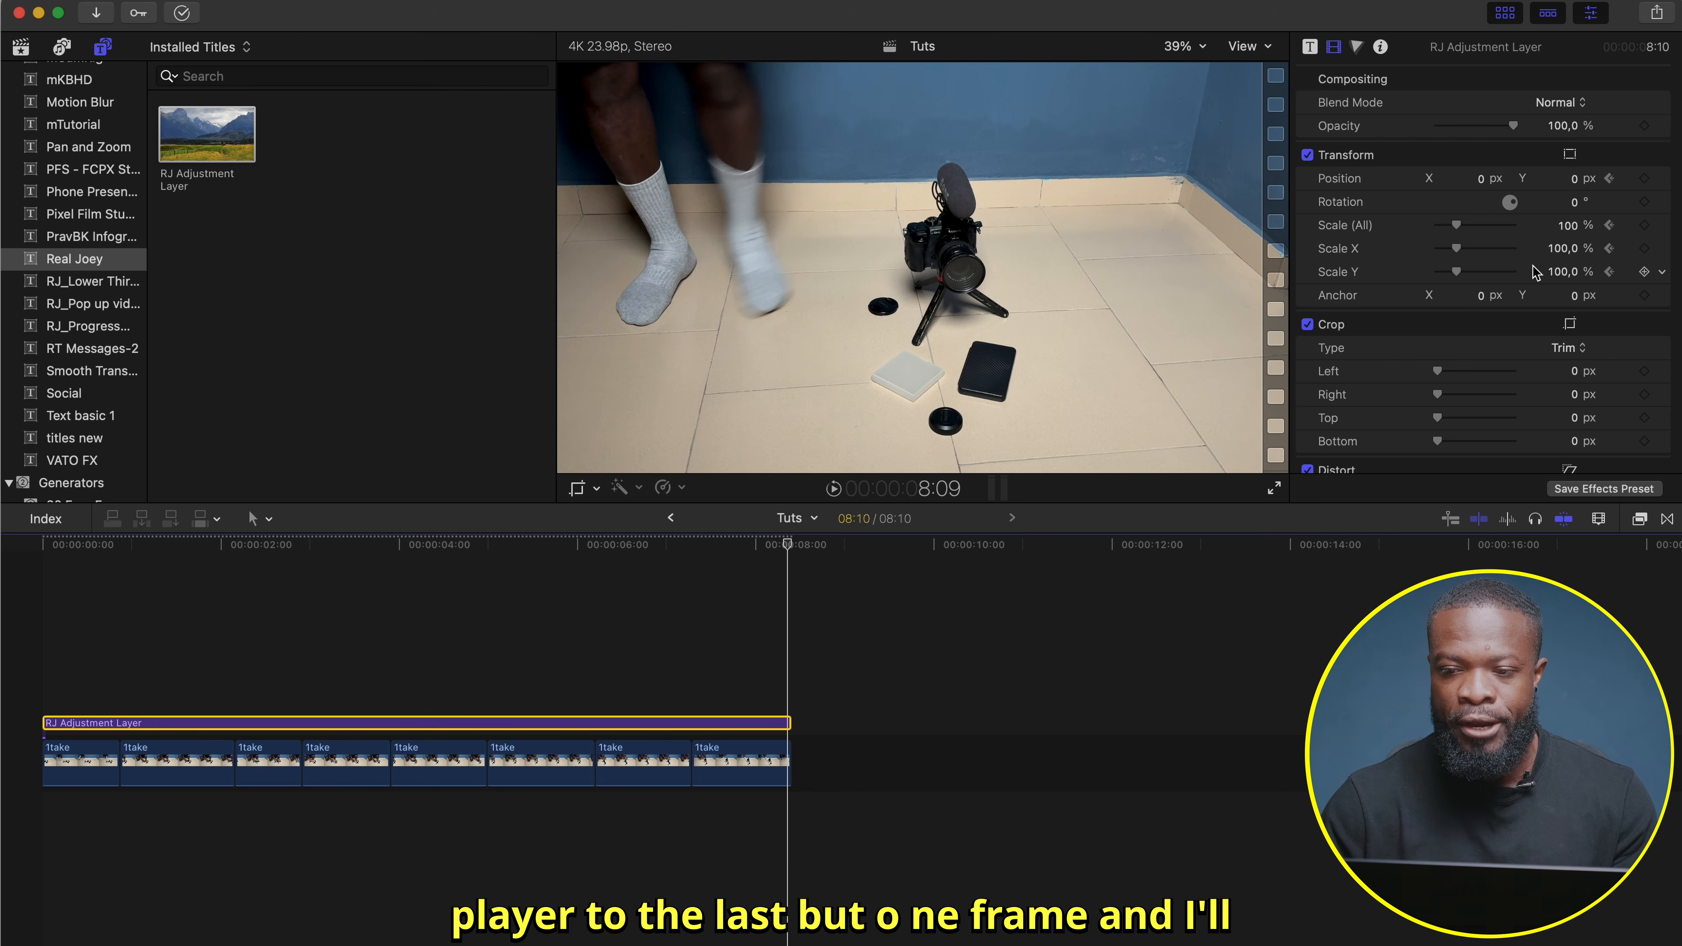
drag(1573, 228, 1579, 222)
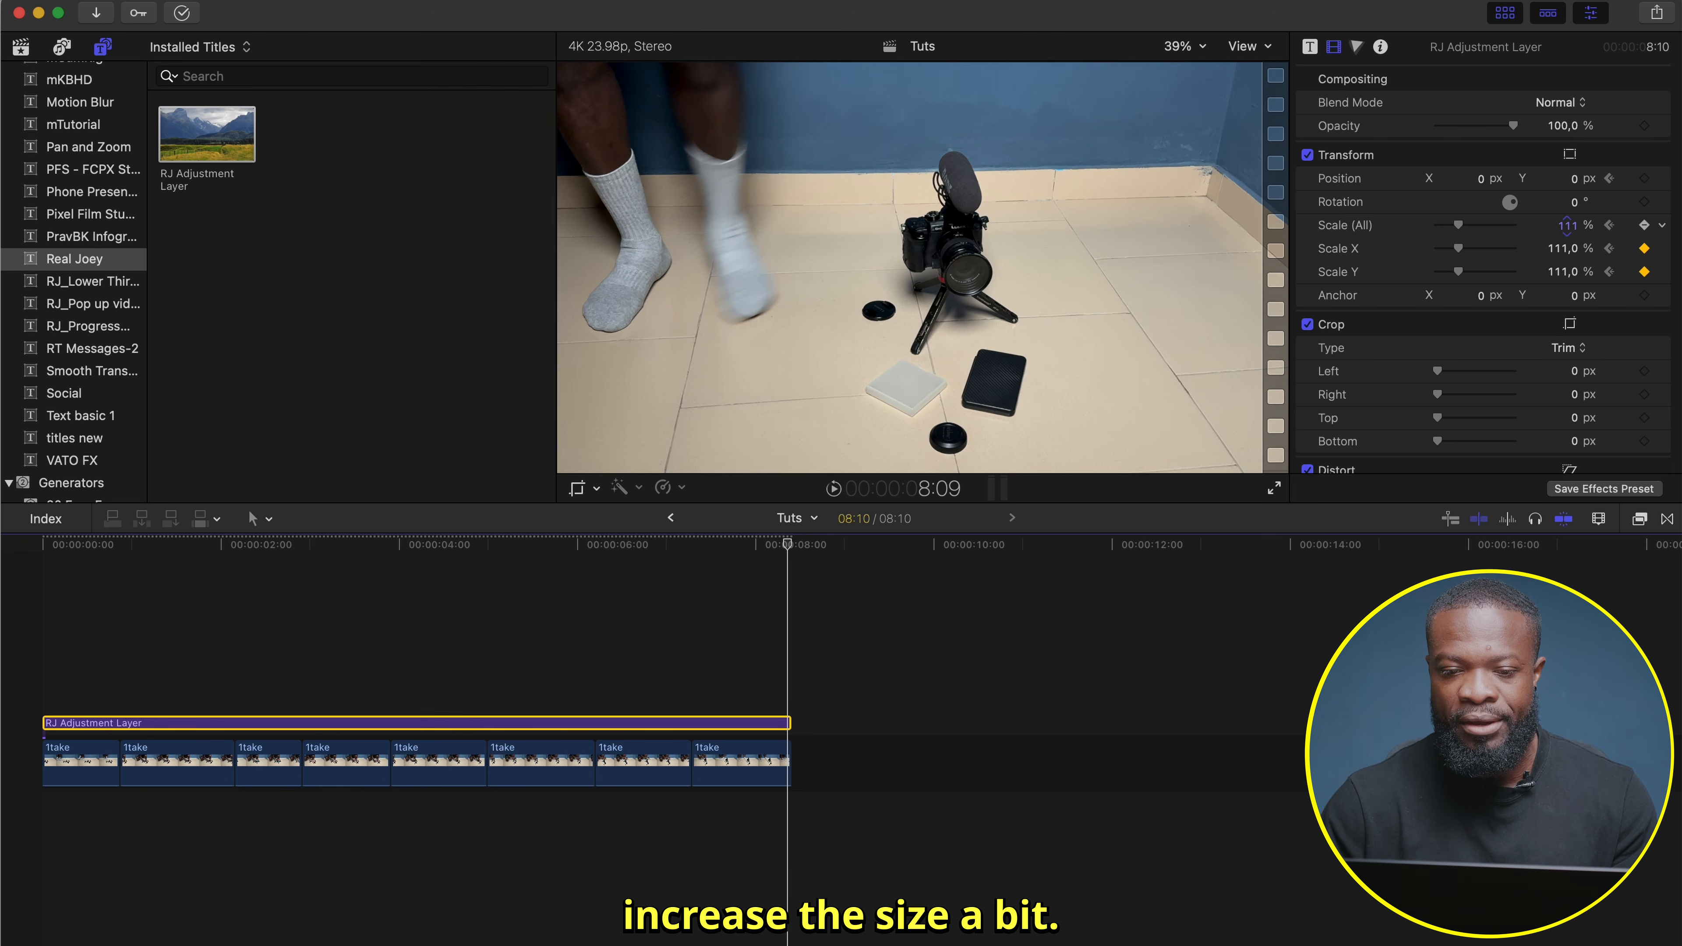
click(128, 596)
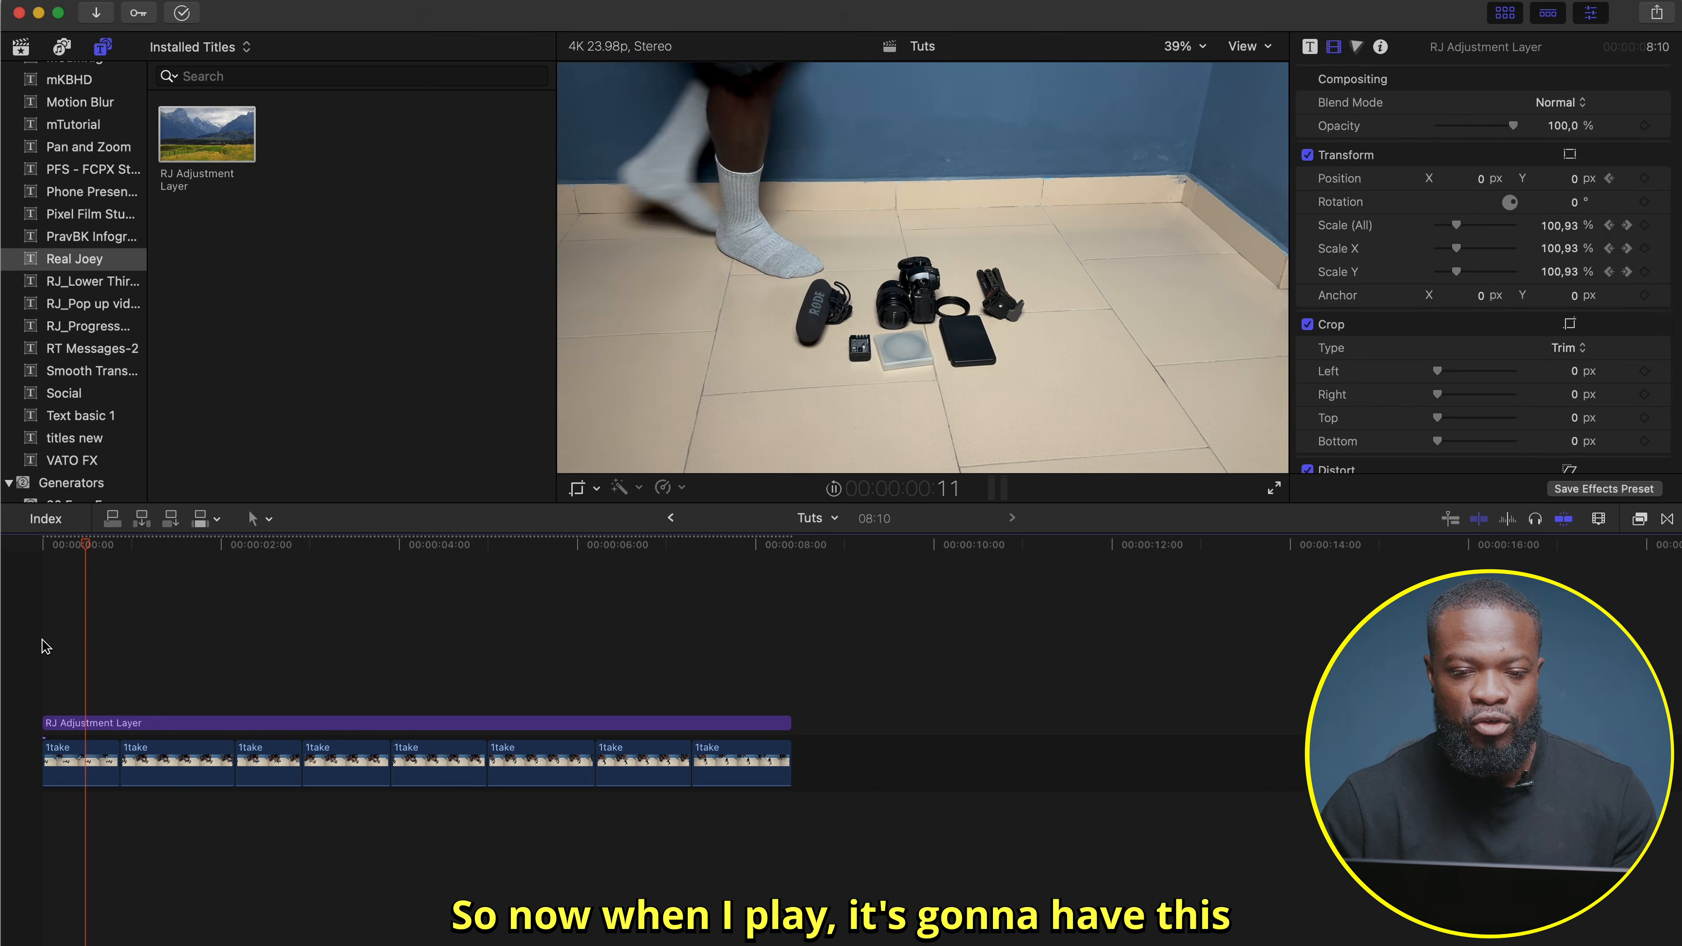
key(space)
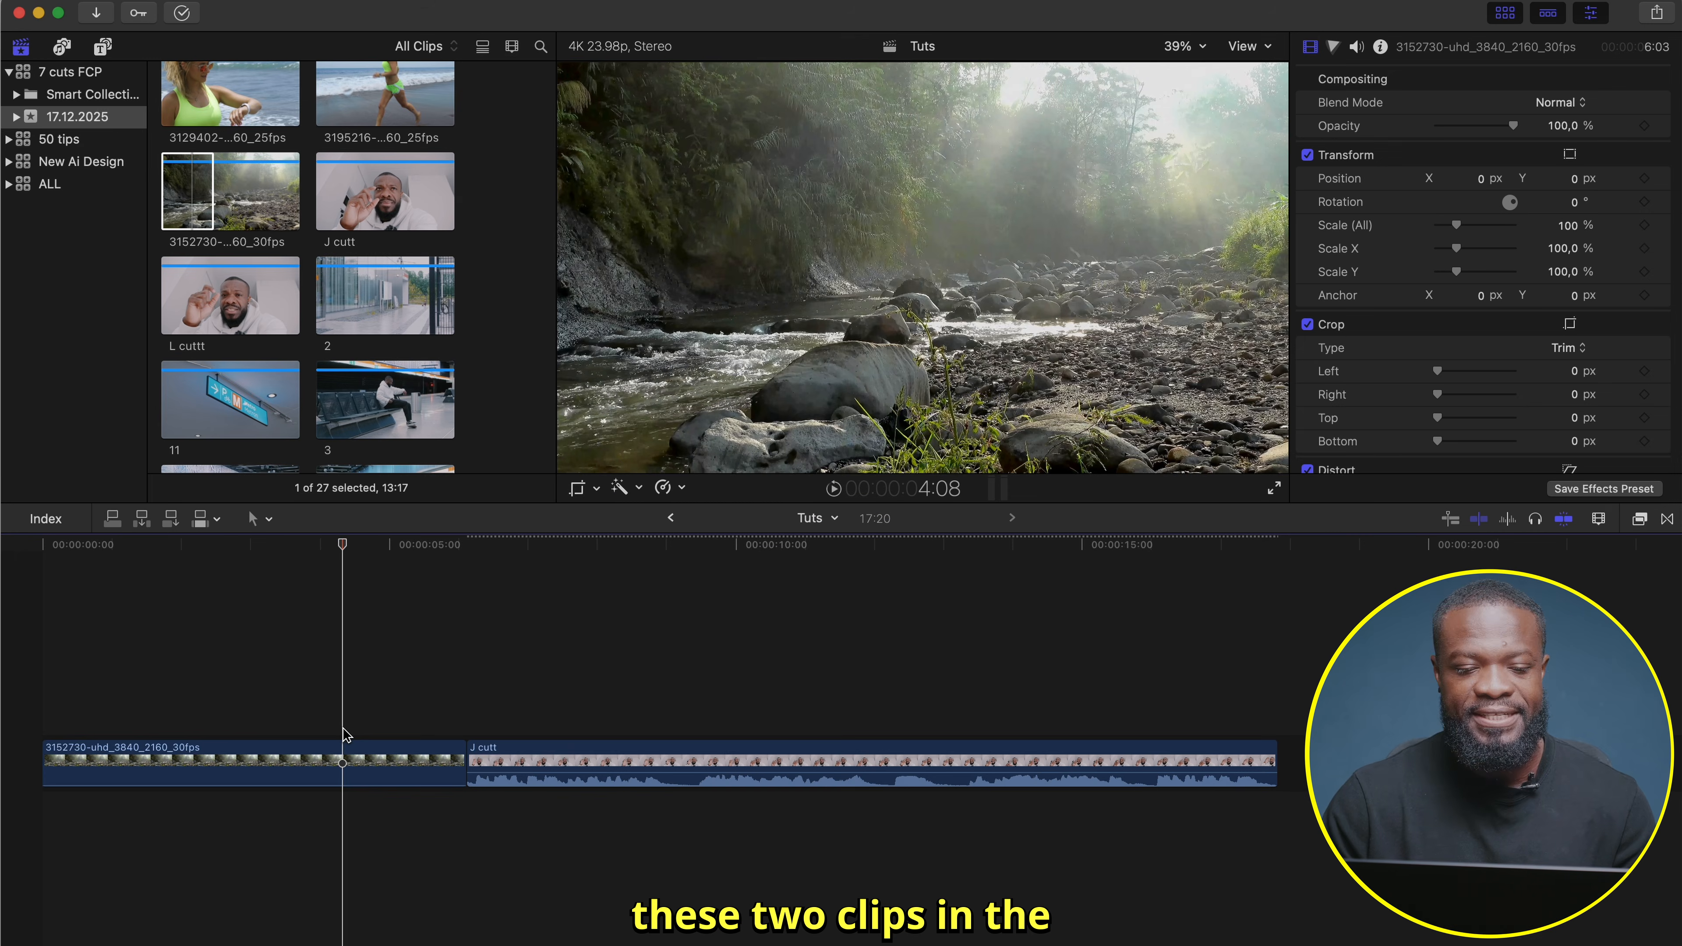
- Detach the J cutt clip's audio and trim about two seconds off the start of its video so the audio leads in
click(632, 686)
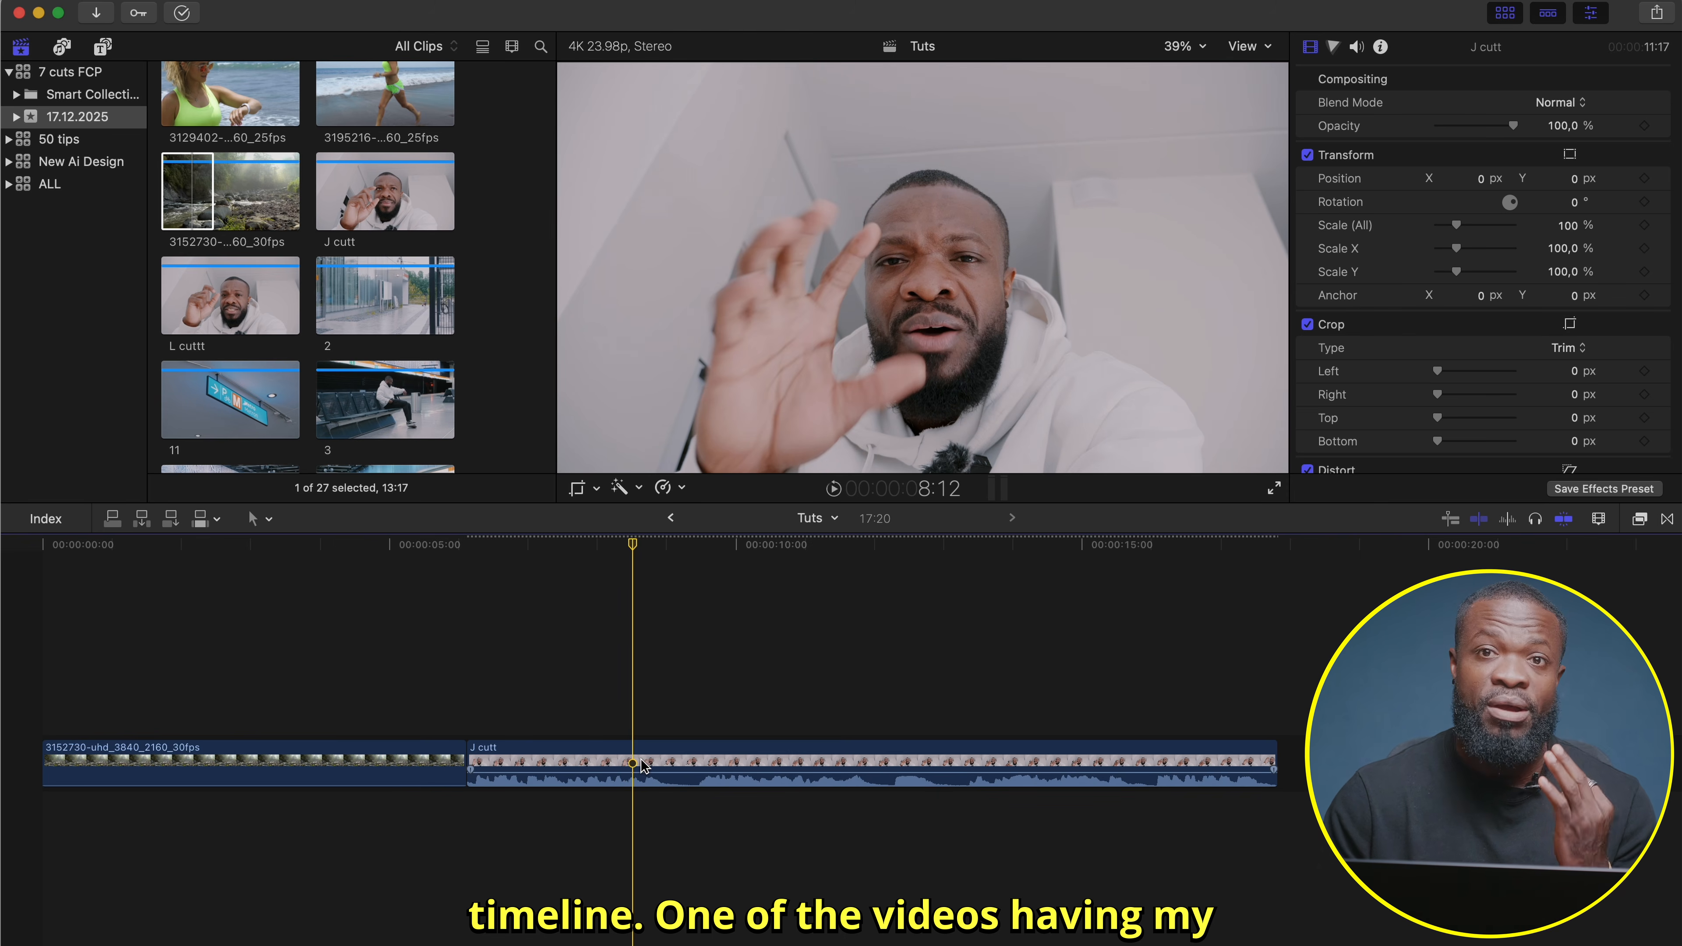
right_click(610, 765)
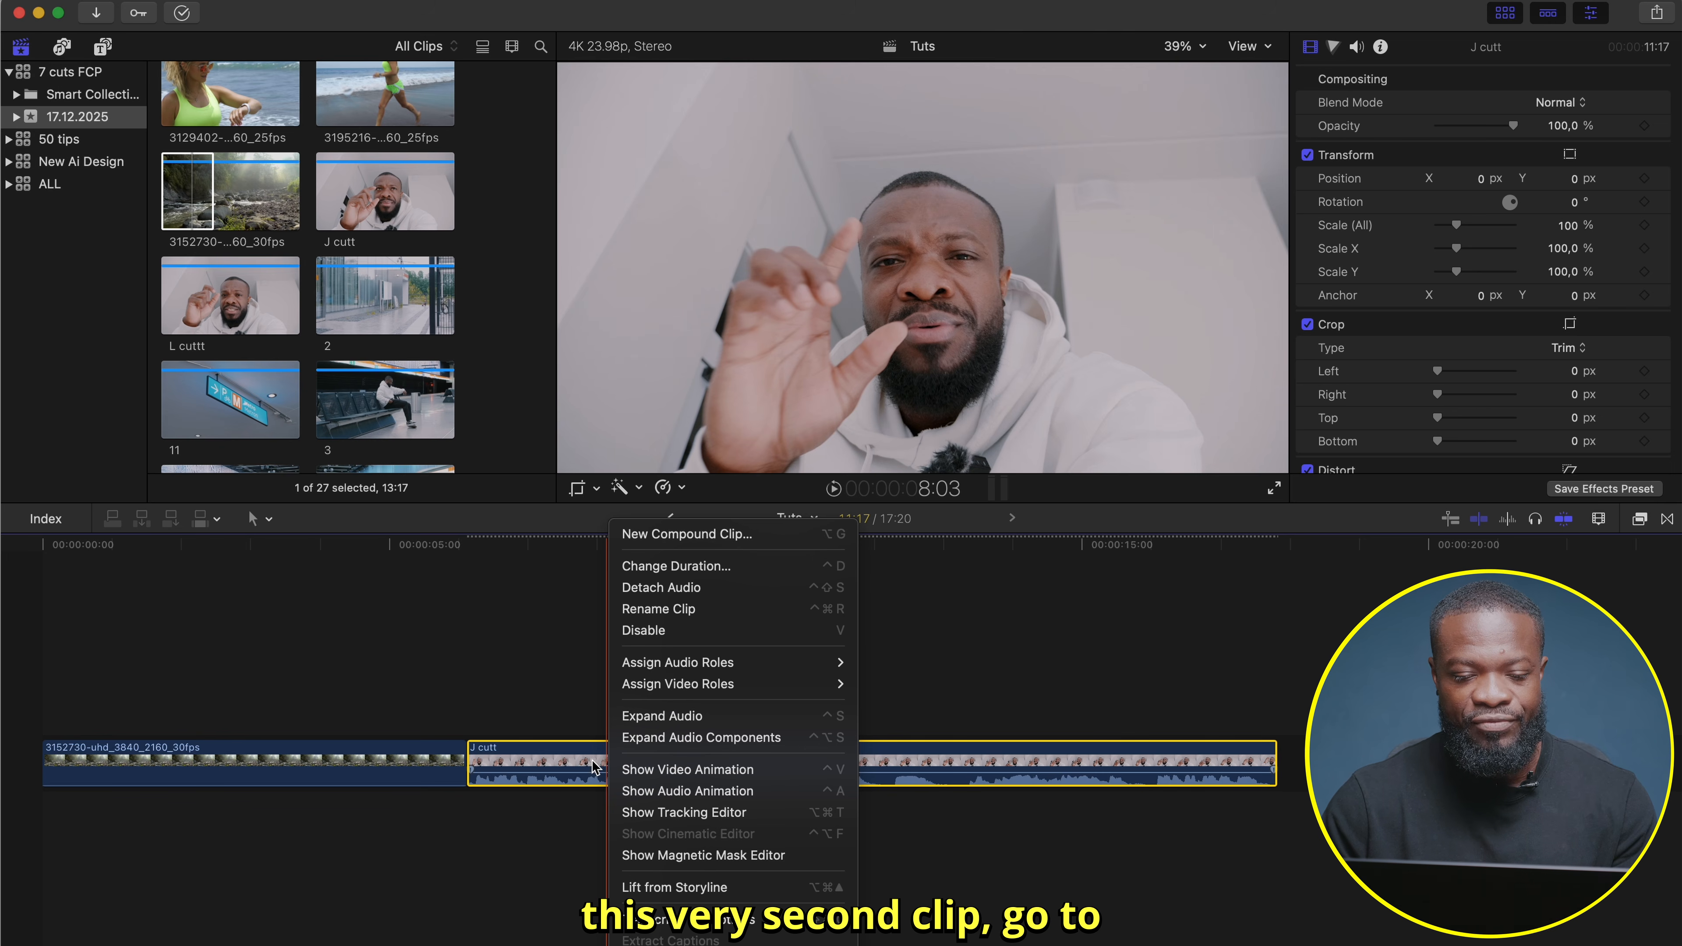
click(672, 593)
drag(468, 762, 612, 761)
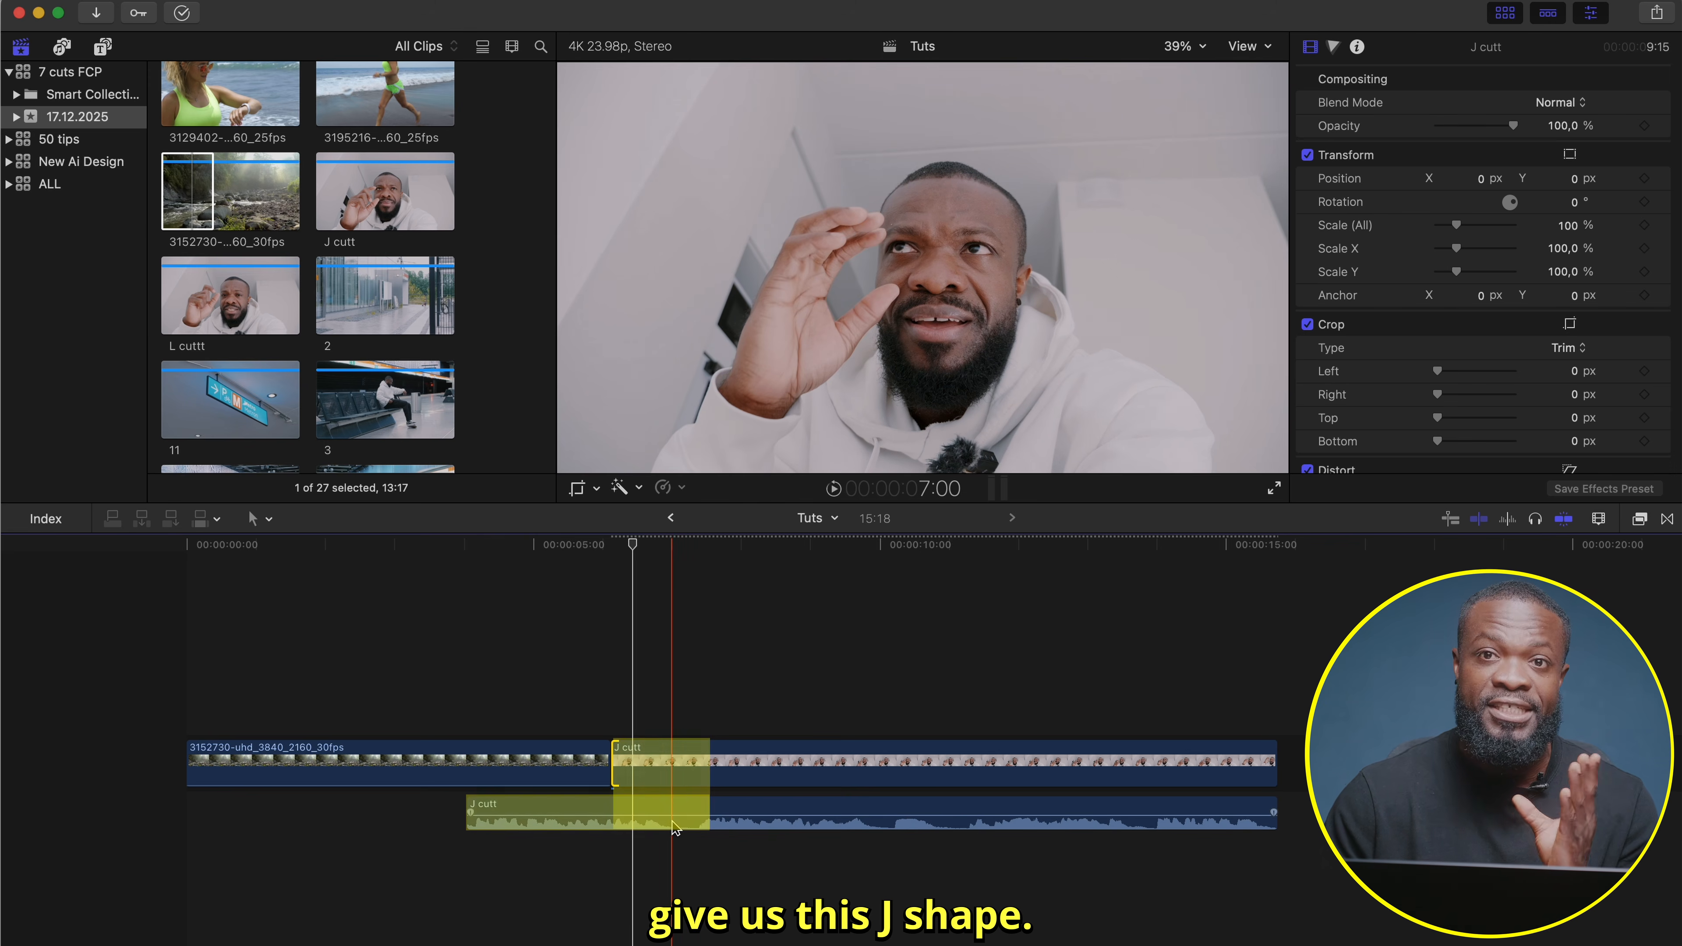
- Play the J cut from about 3:04 to check the transition from the river clip to the talking clip
click(462, 704)
click(406, 698)
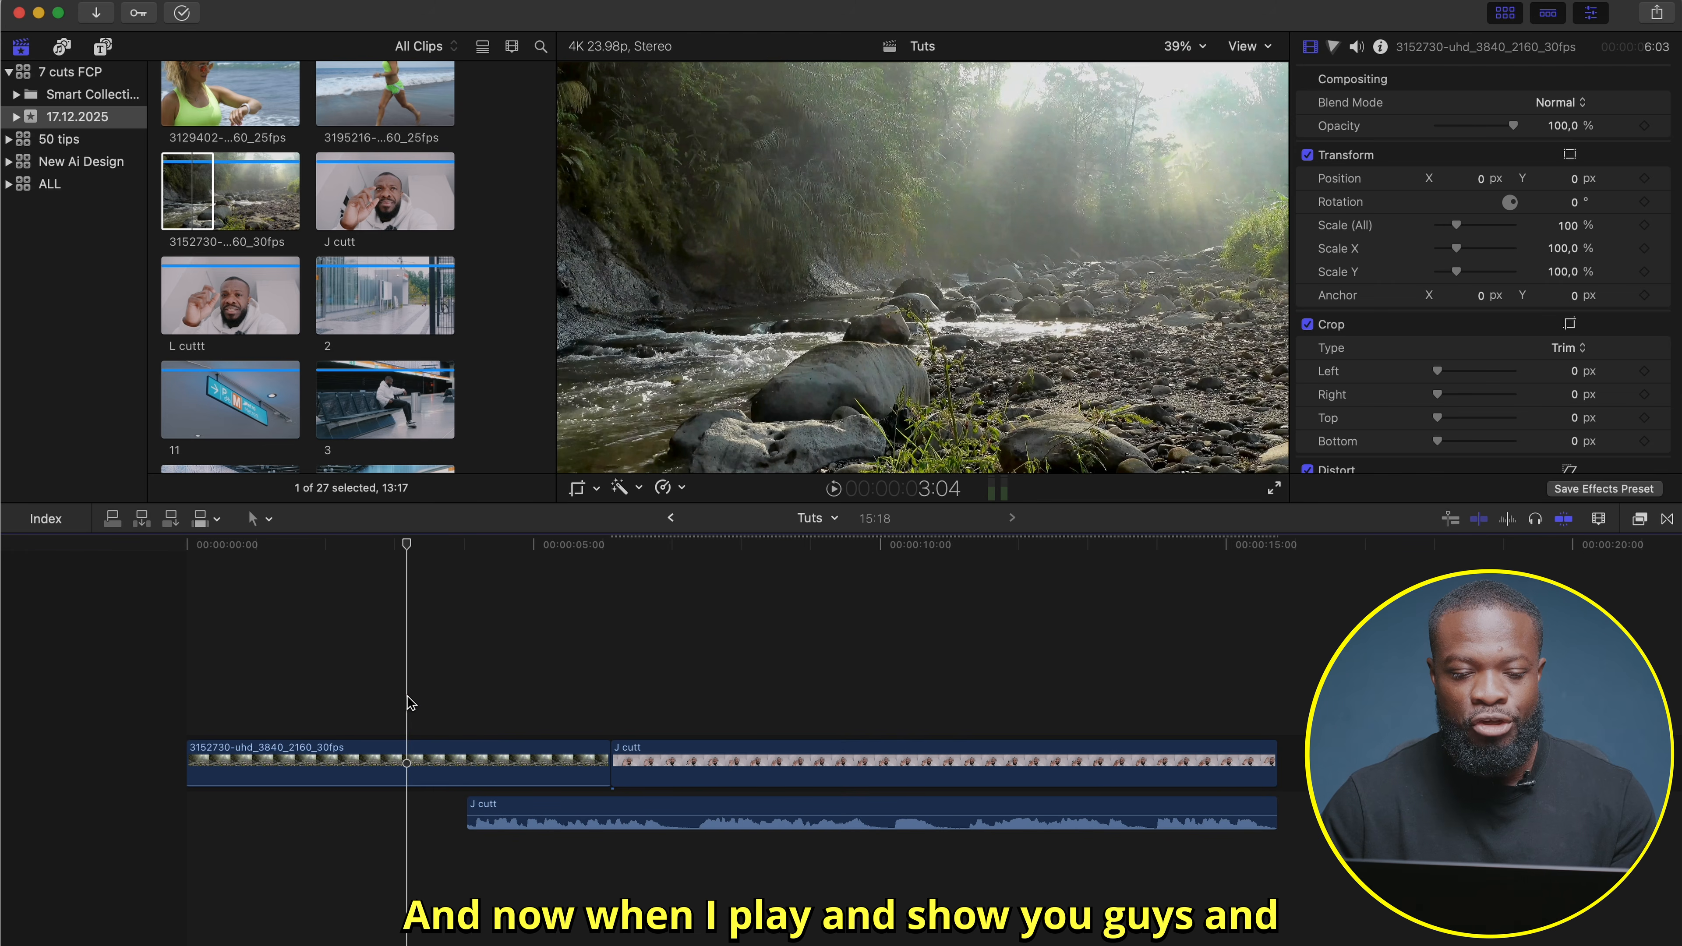
key(space)
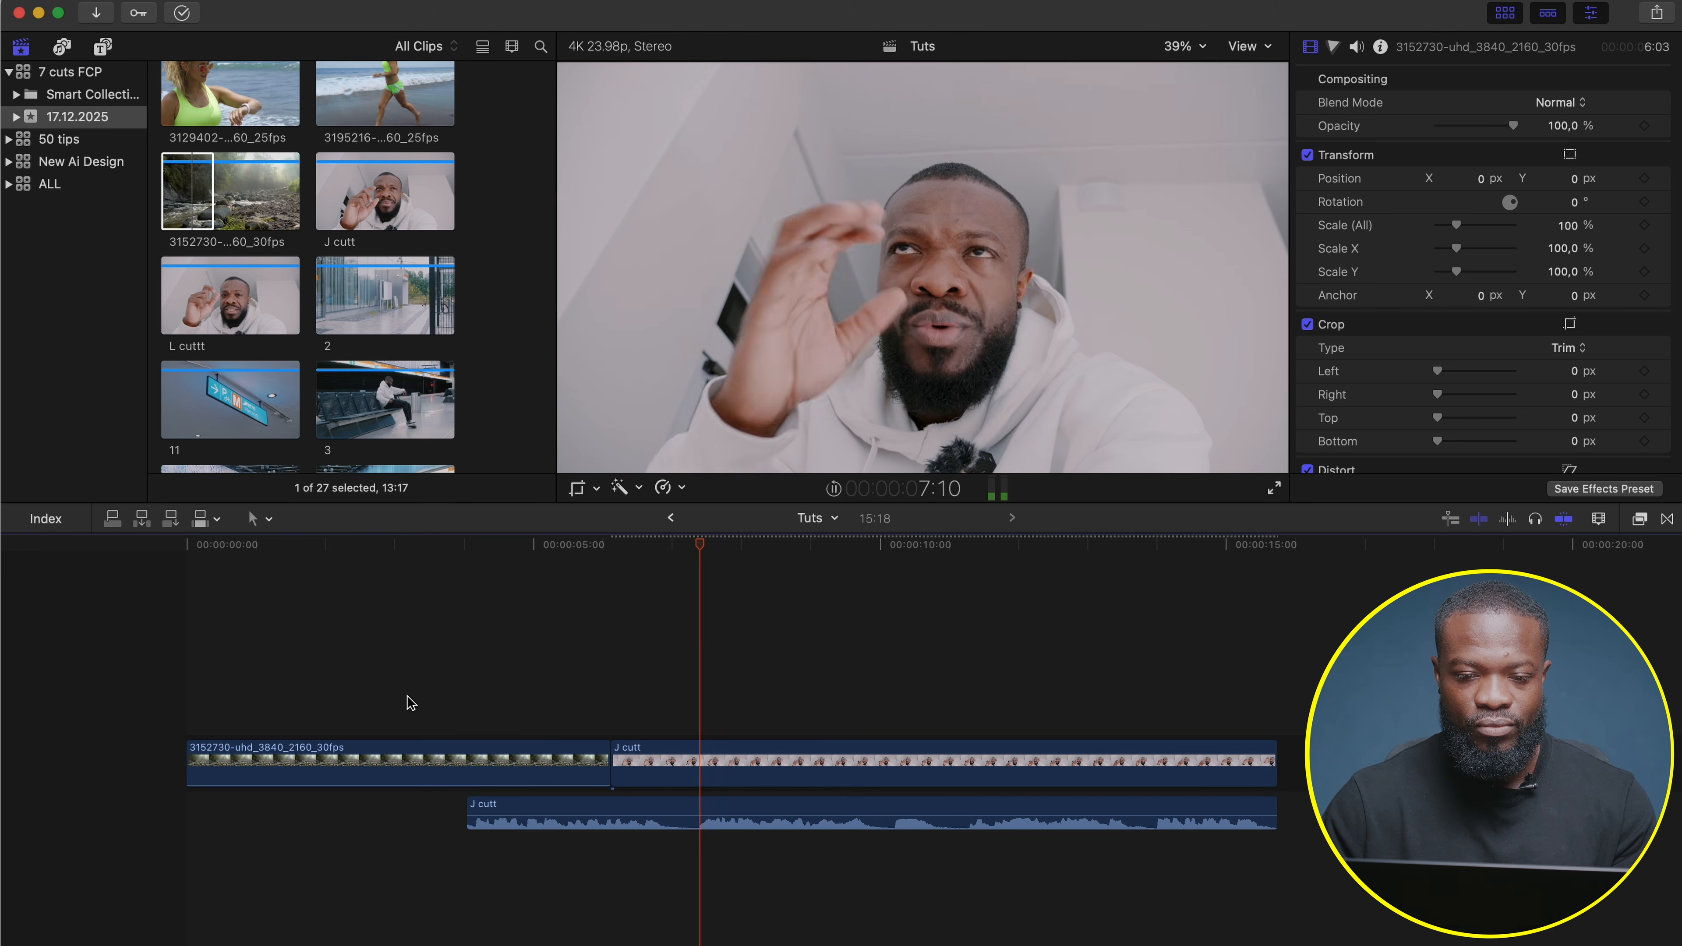
click(460, 703)
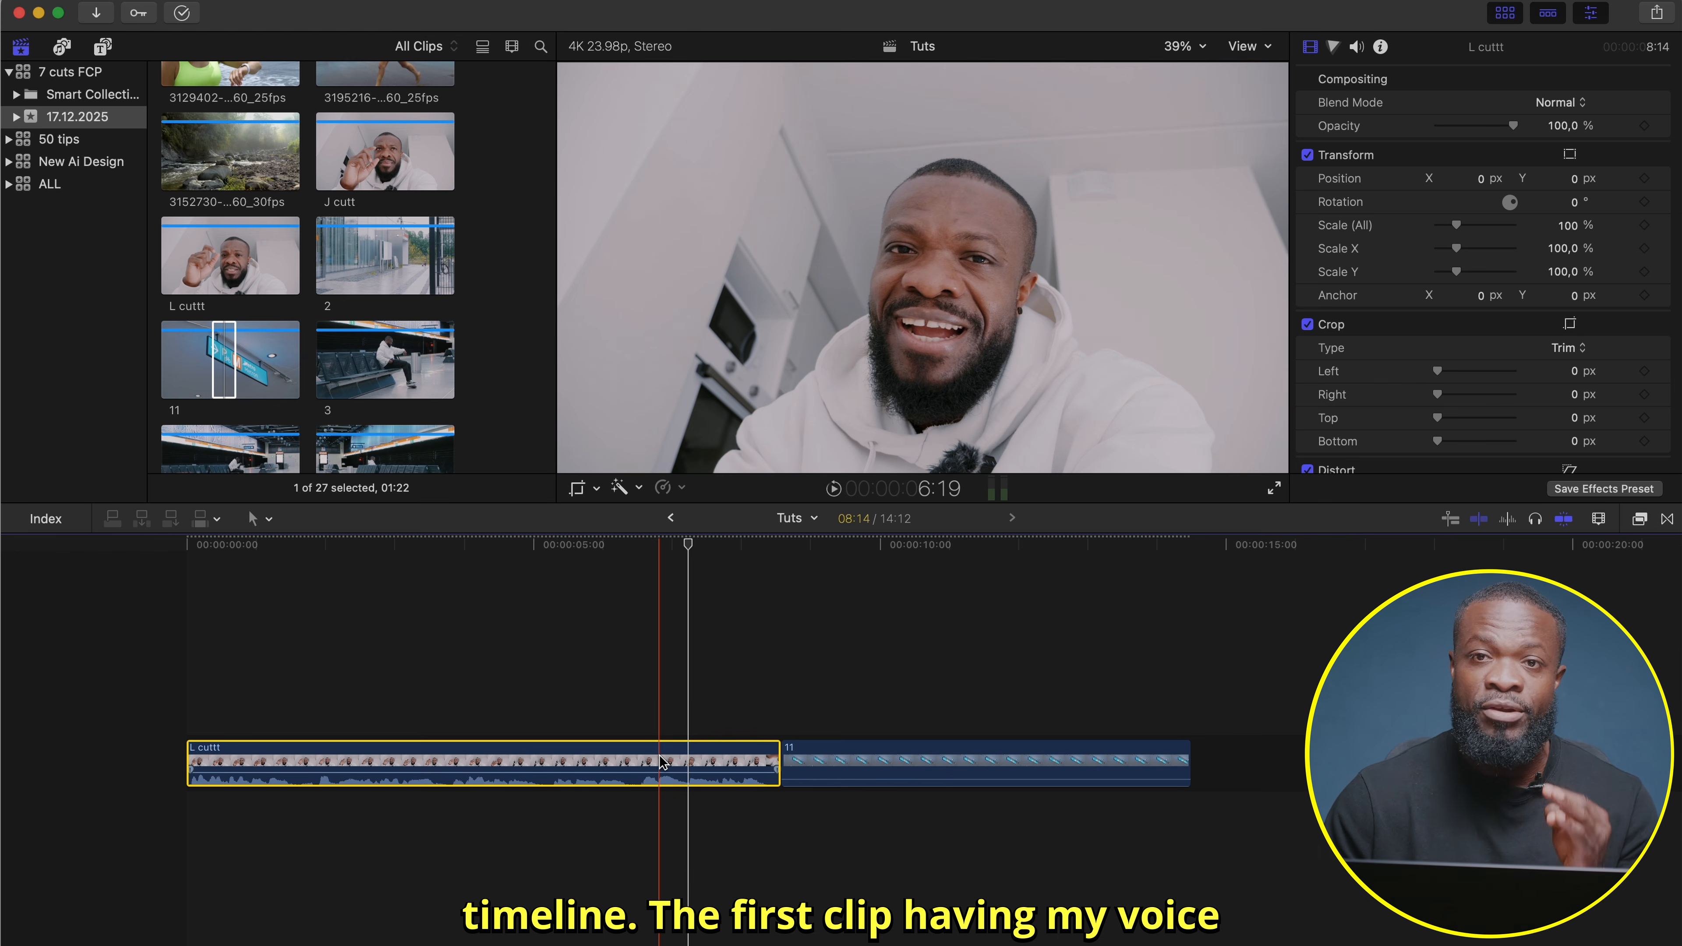
- Detach the L cuttt clip's audio and trim the end of its video to a length of 6:04
right_click(715, 763)
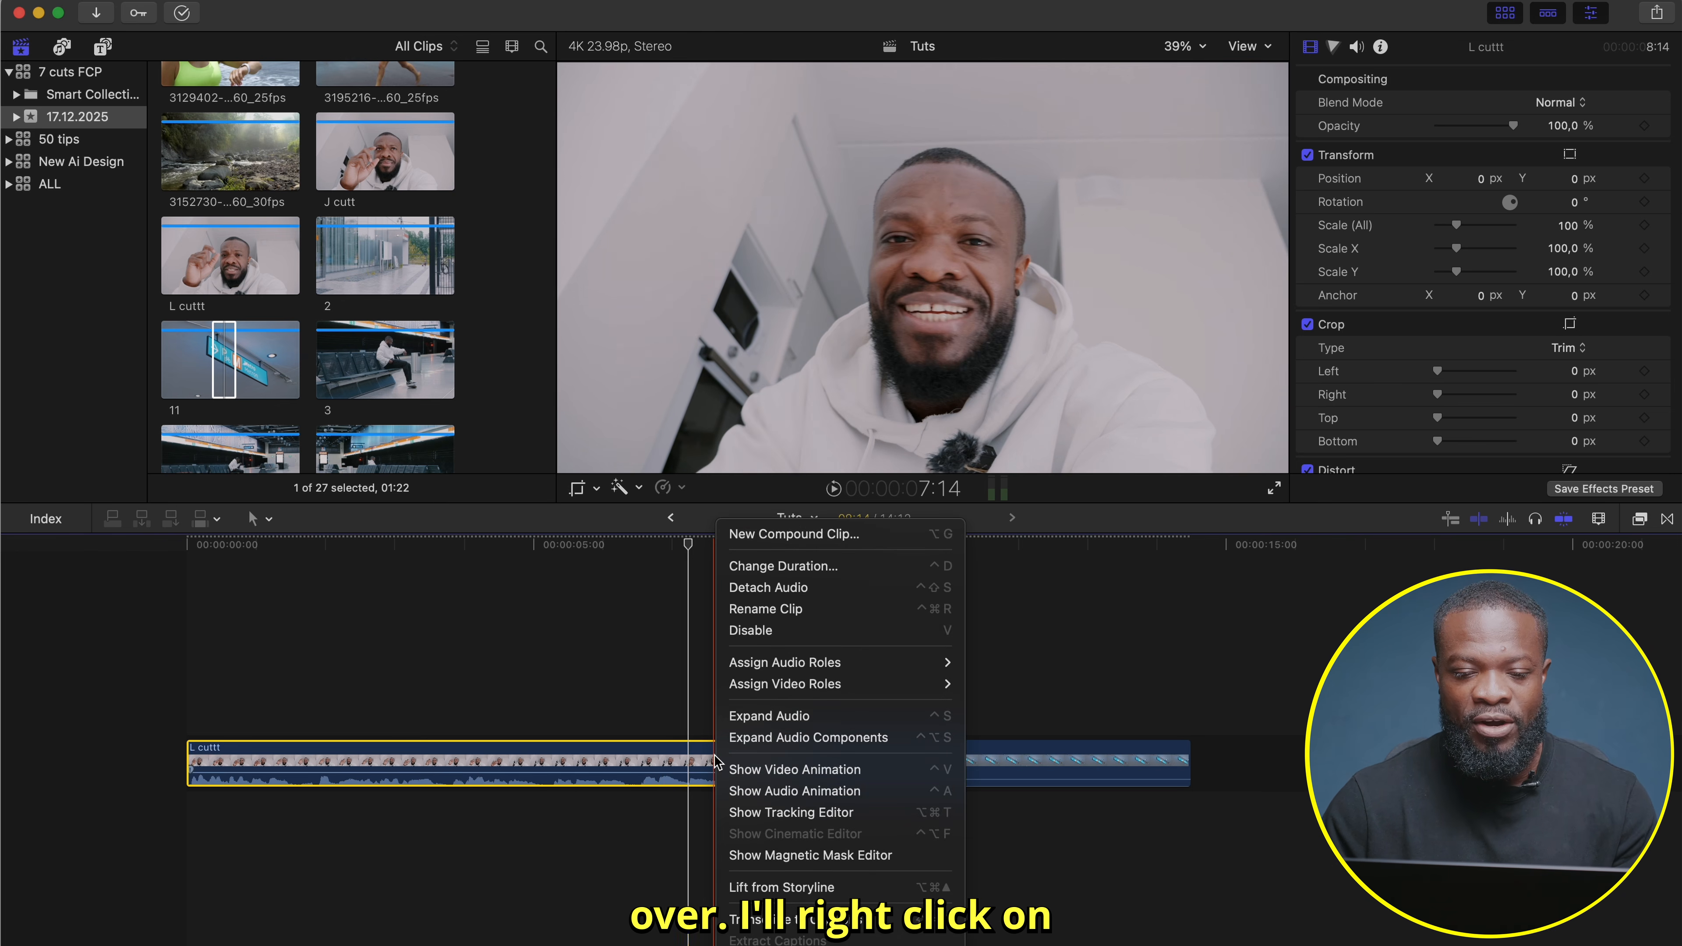
click(762, 589)
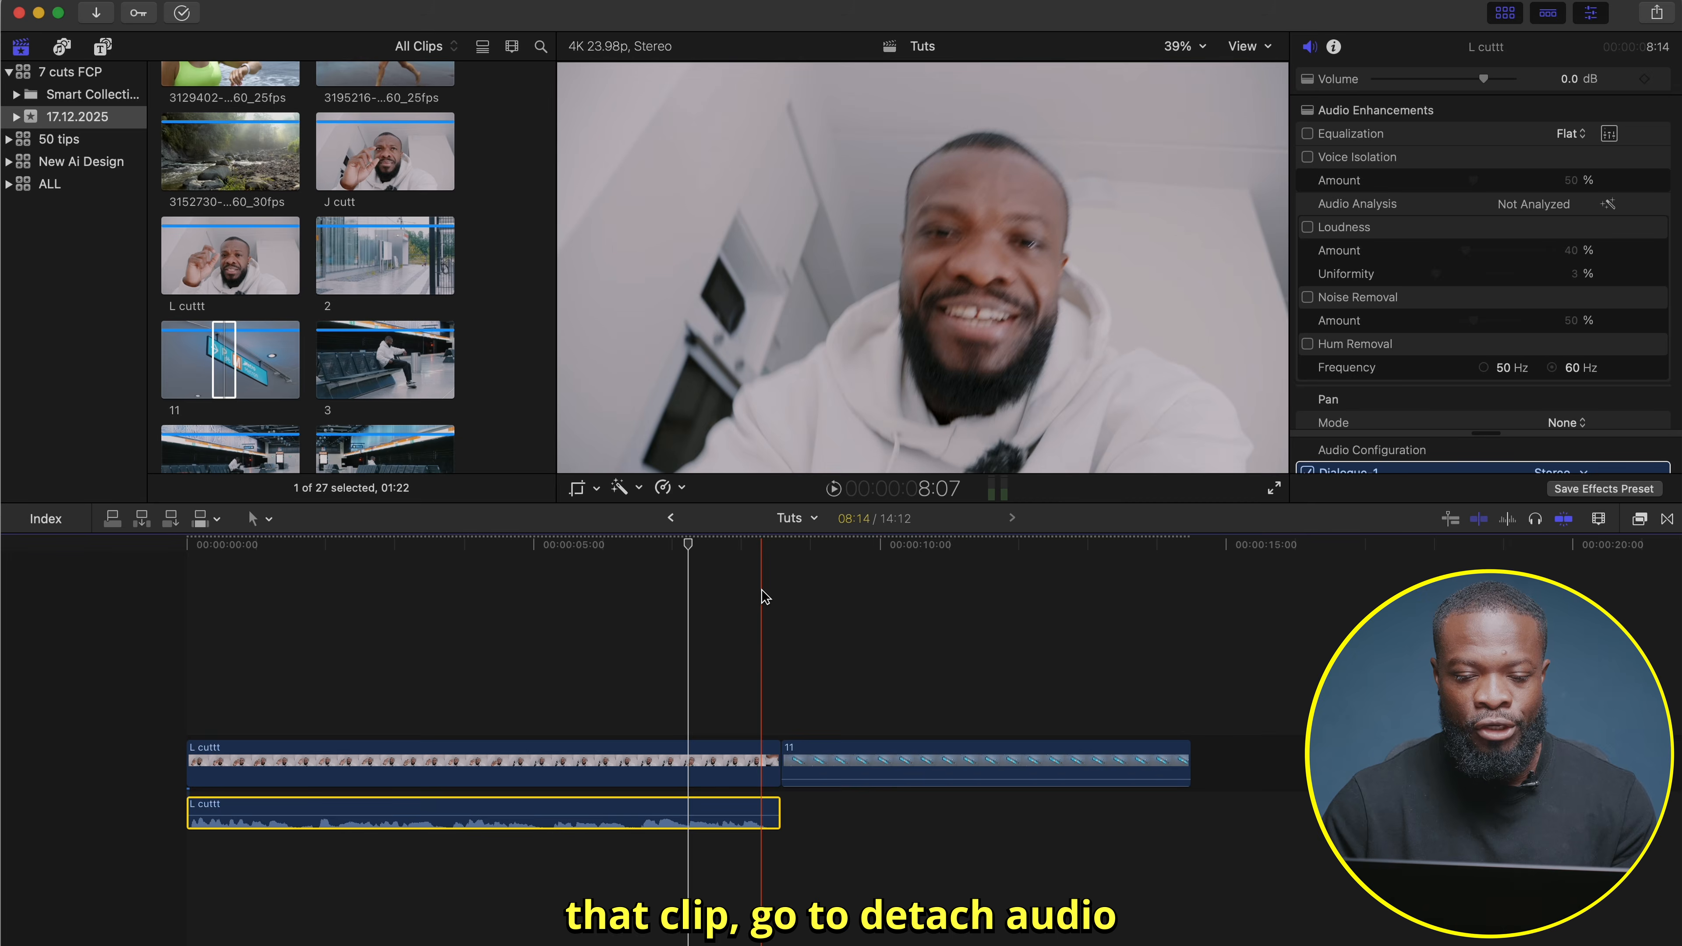
drag(774, 758, 613, 756)
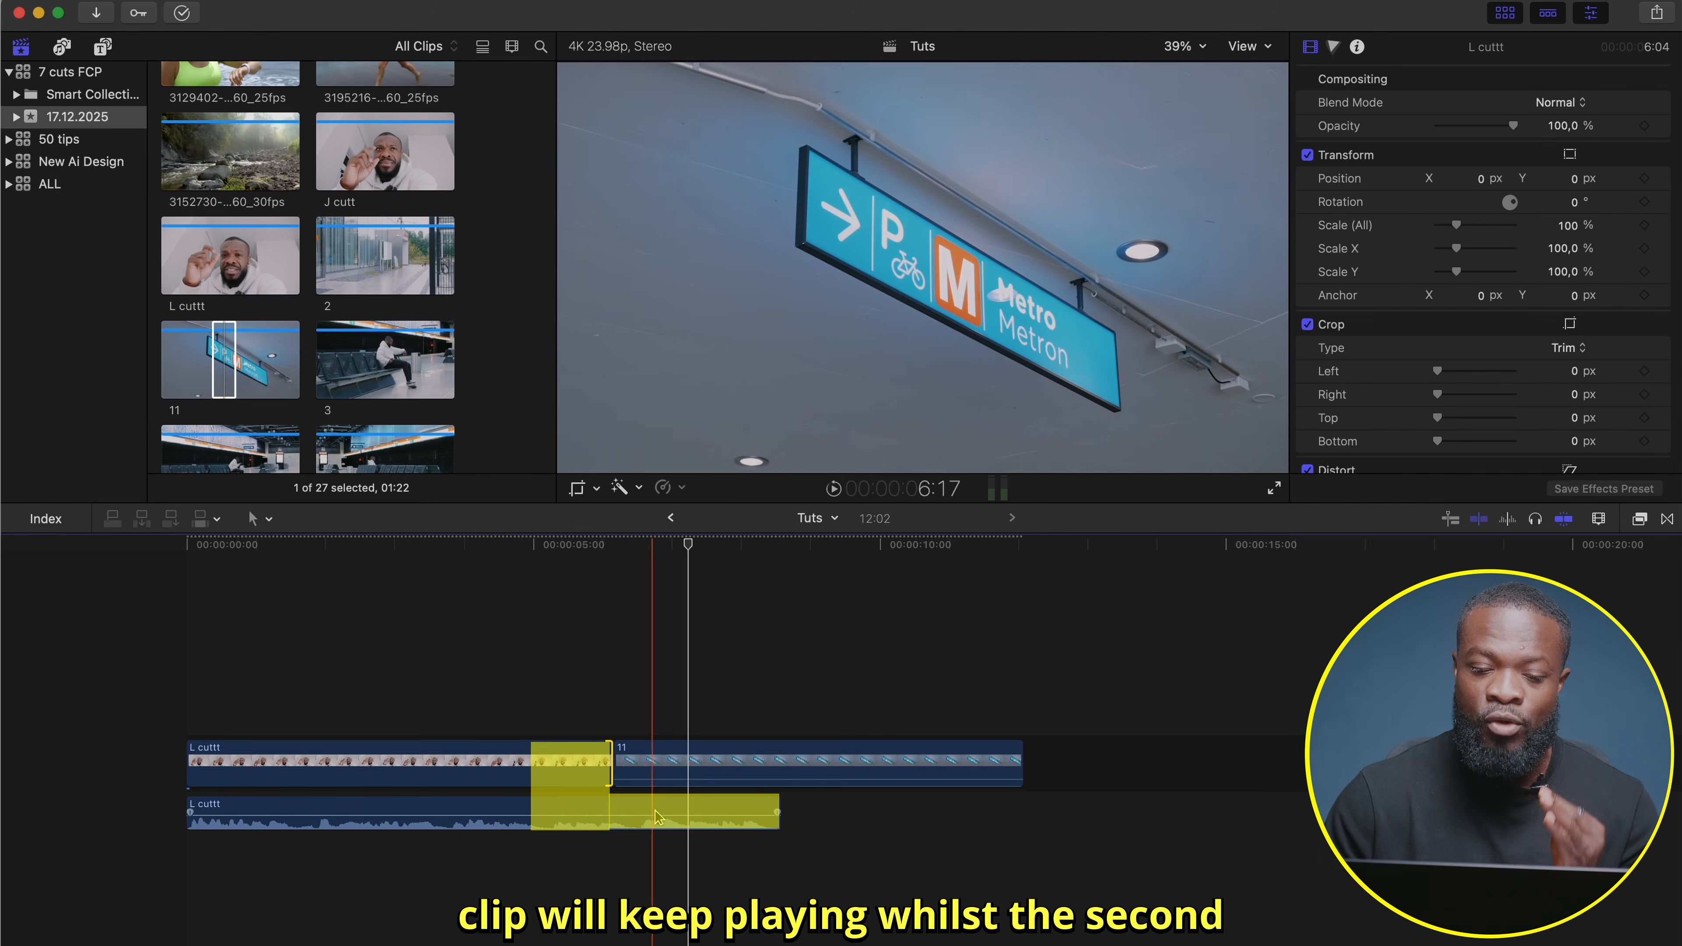
- Play the L cut from about 4:03 to check how the voice carries over the metro sign clip
click(740, 772)
click(474, 694)
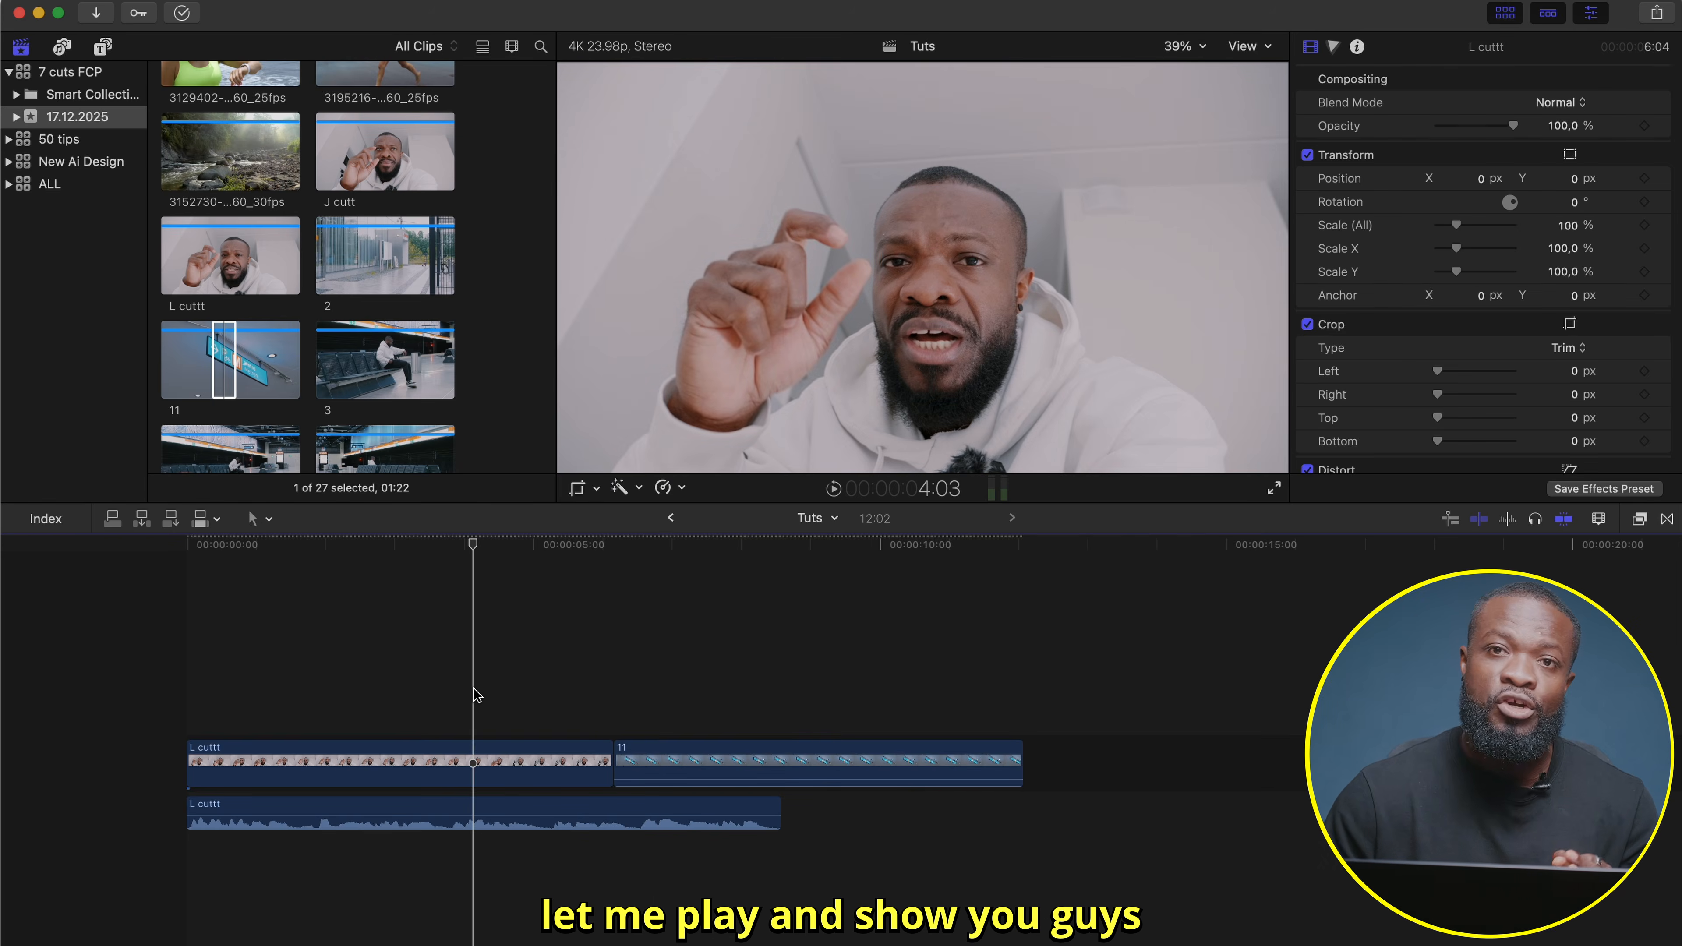
key(space)
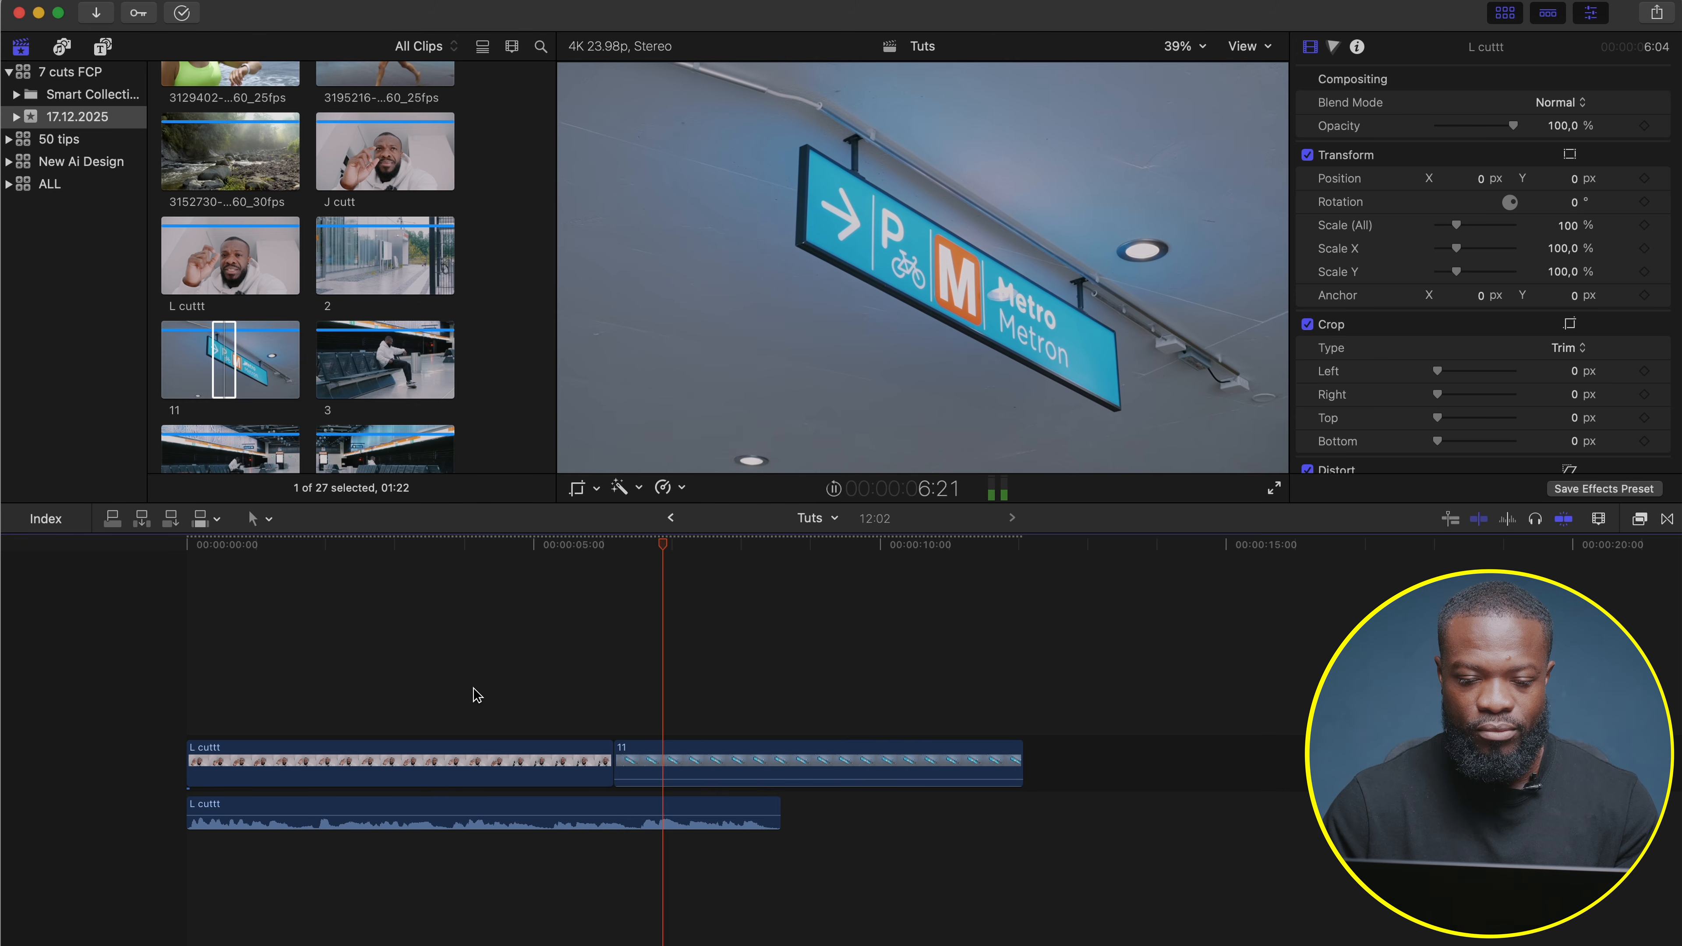
click(589, 699)
click(635, 712)
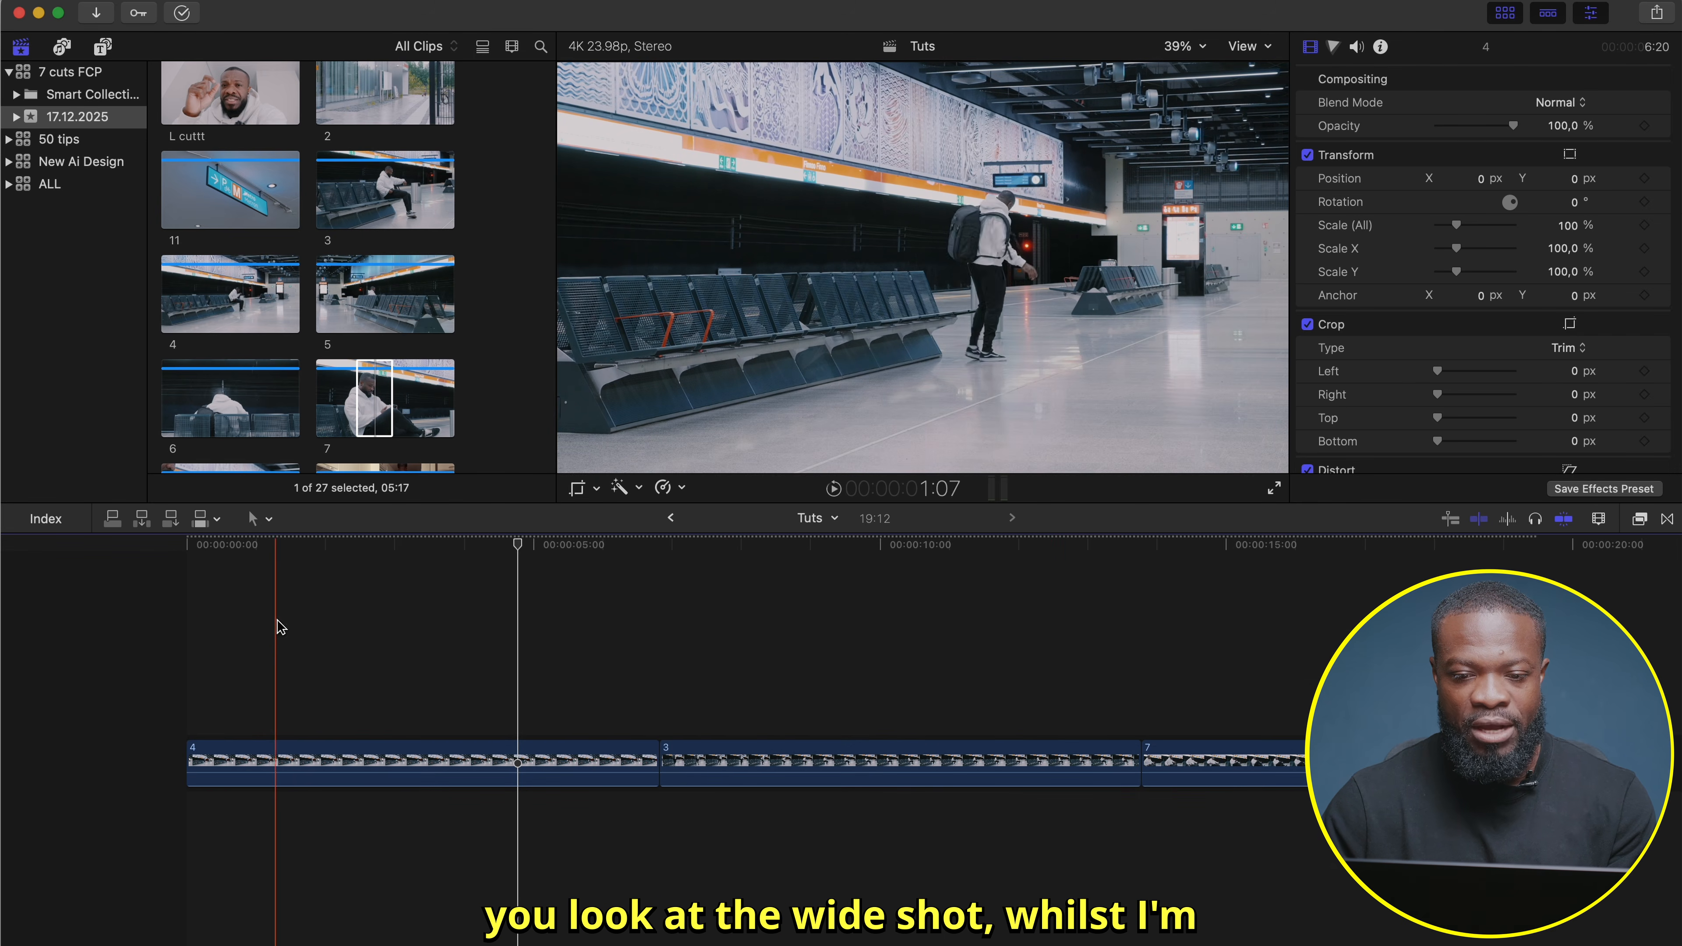
- Split wide-shot clip 4 at 2:03, as the man sits down, and delete the part after the cut
click(338, 633)
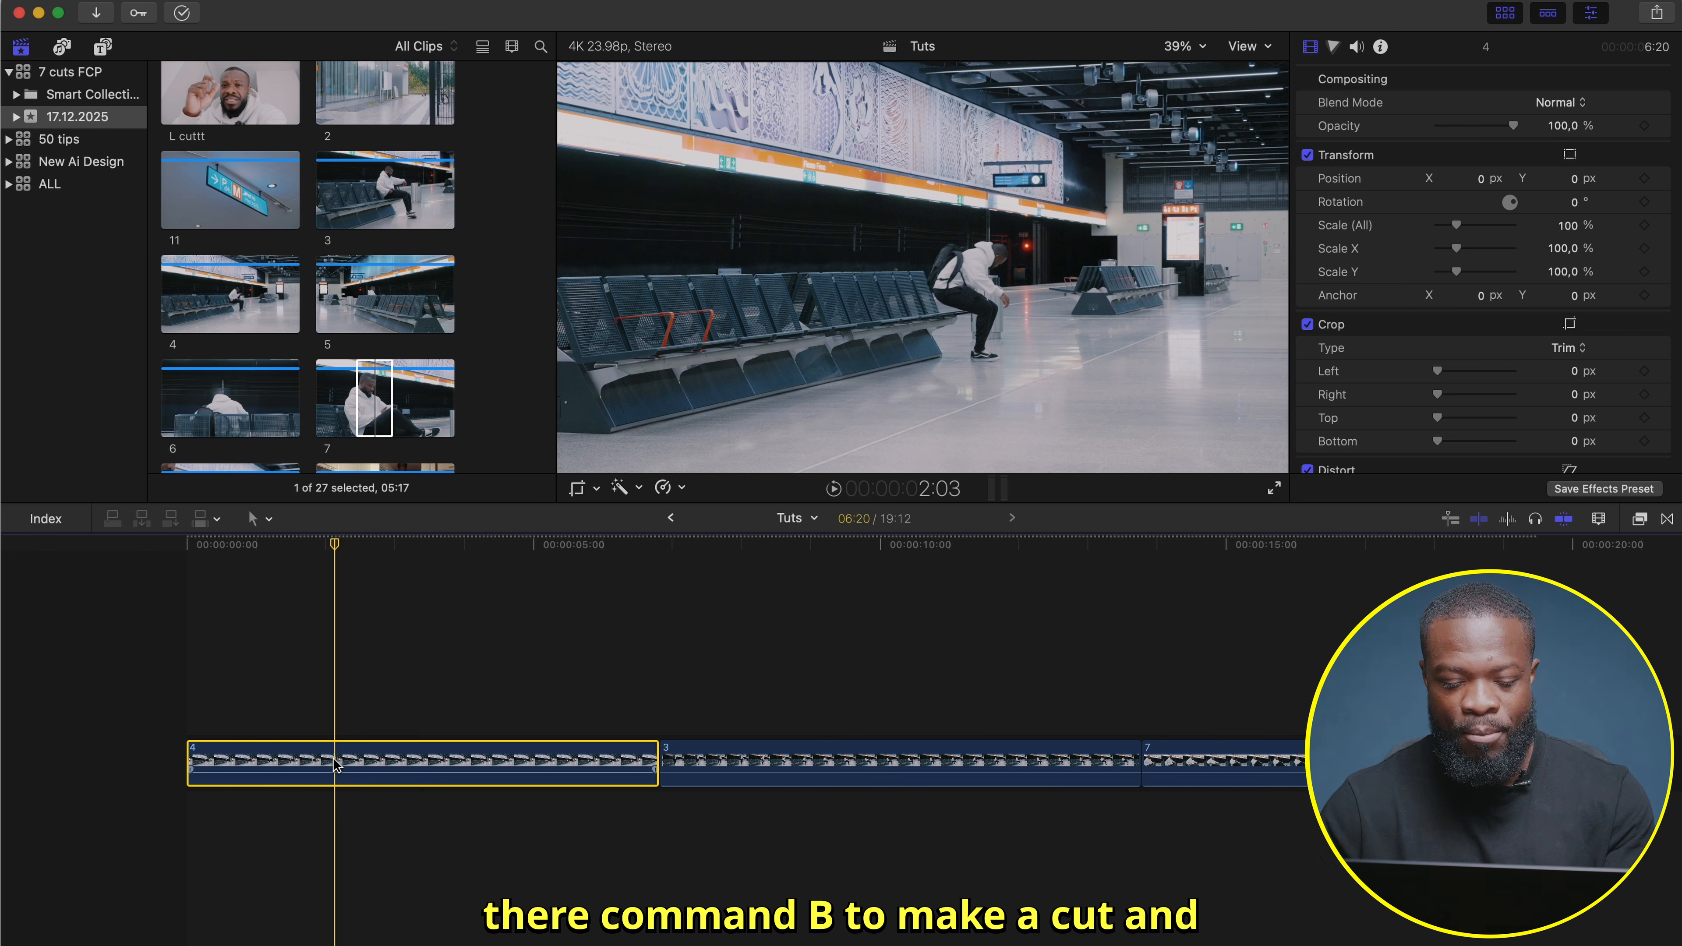
click(366, 761)
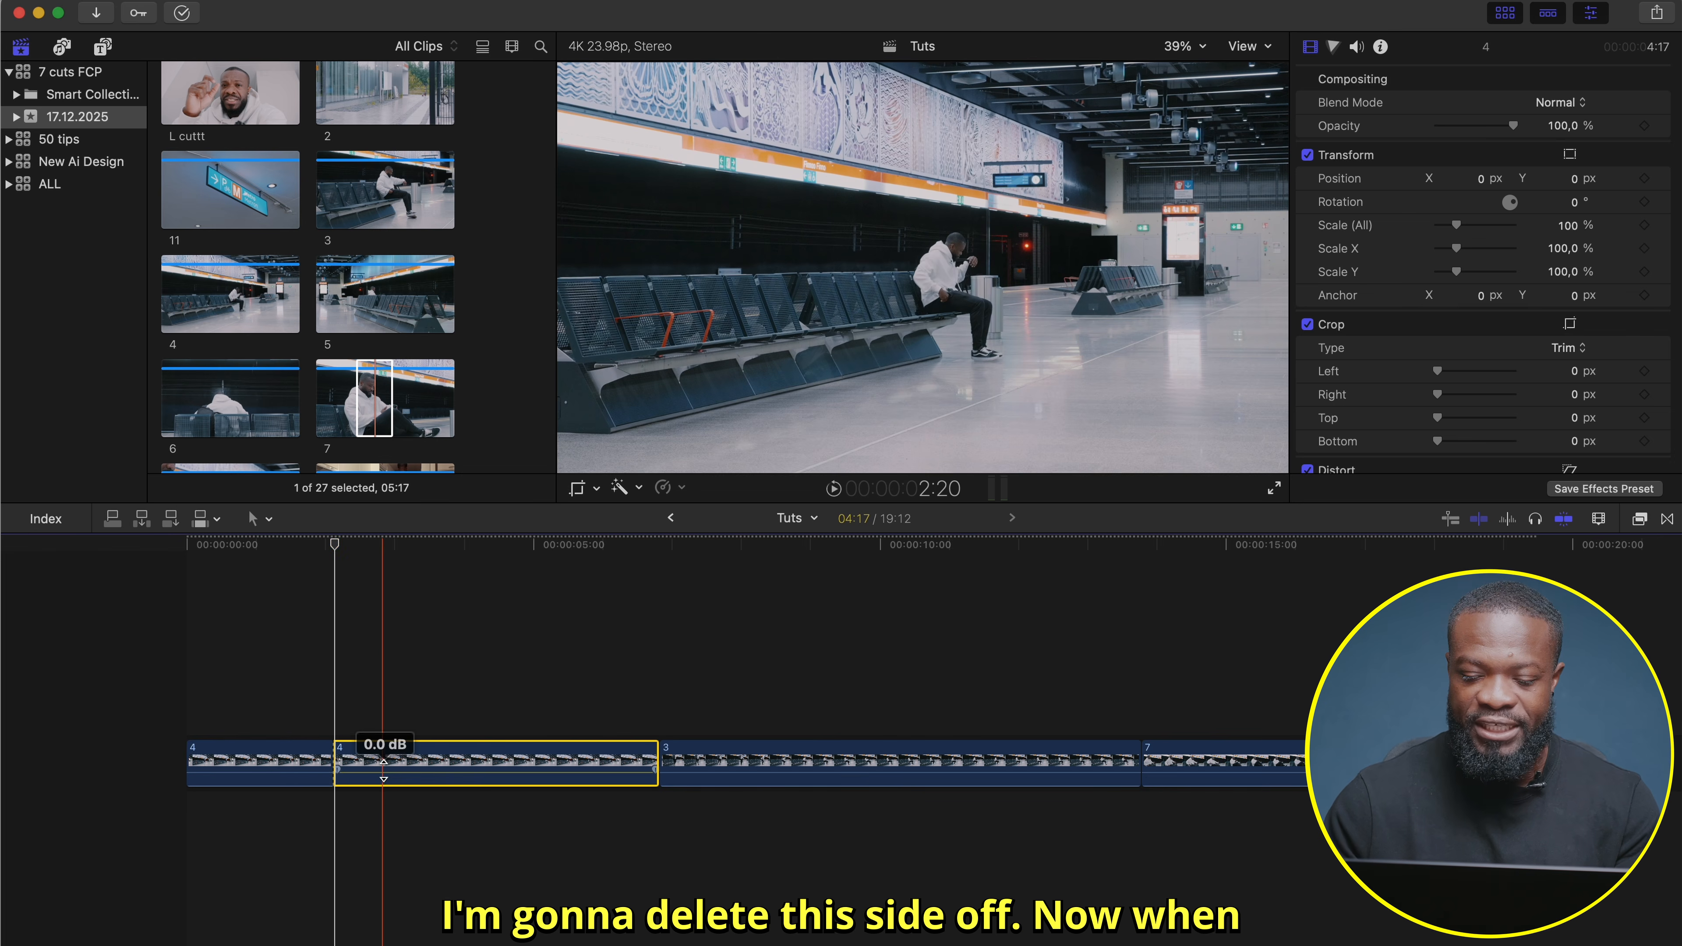
key(Delete)
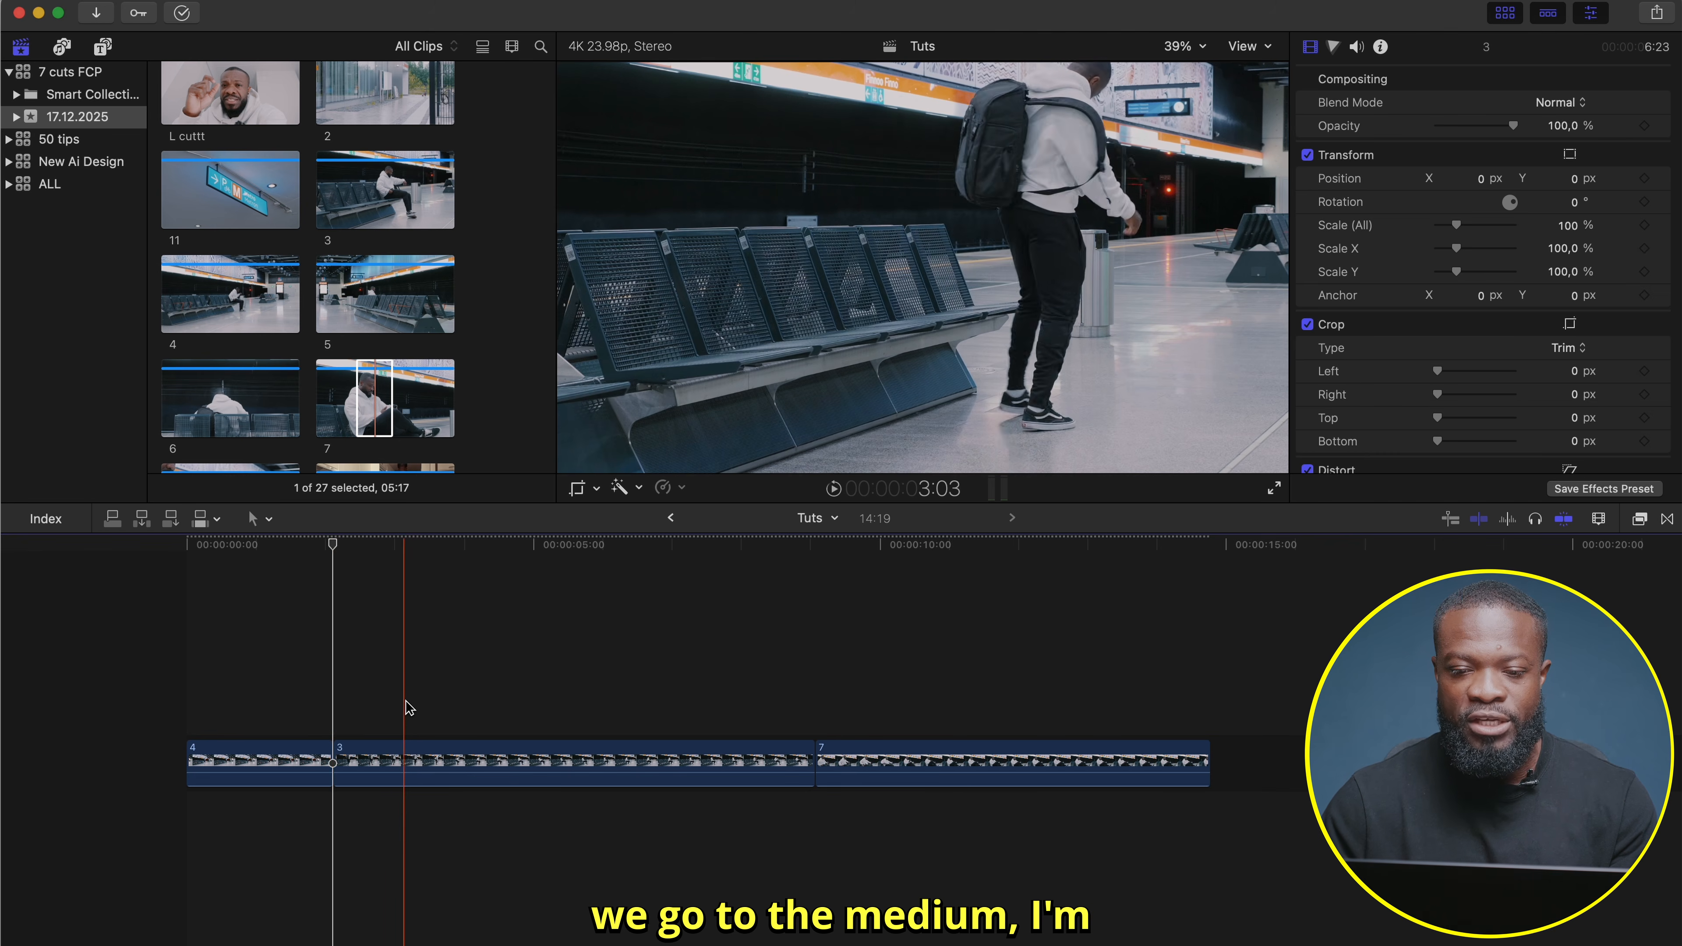
- Split medium-shot clip 3 at 3:23, delete the part before the cut, and play the match on action from clip 4
click(463, 697)
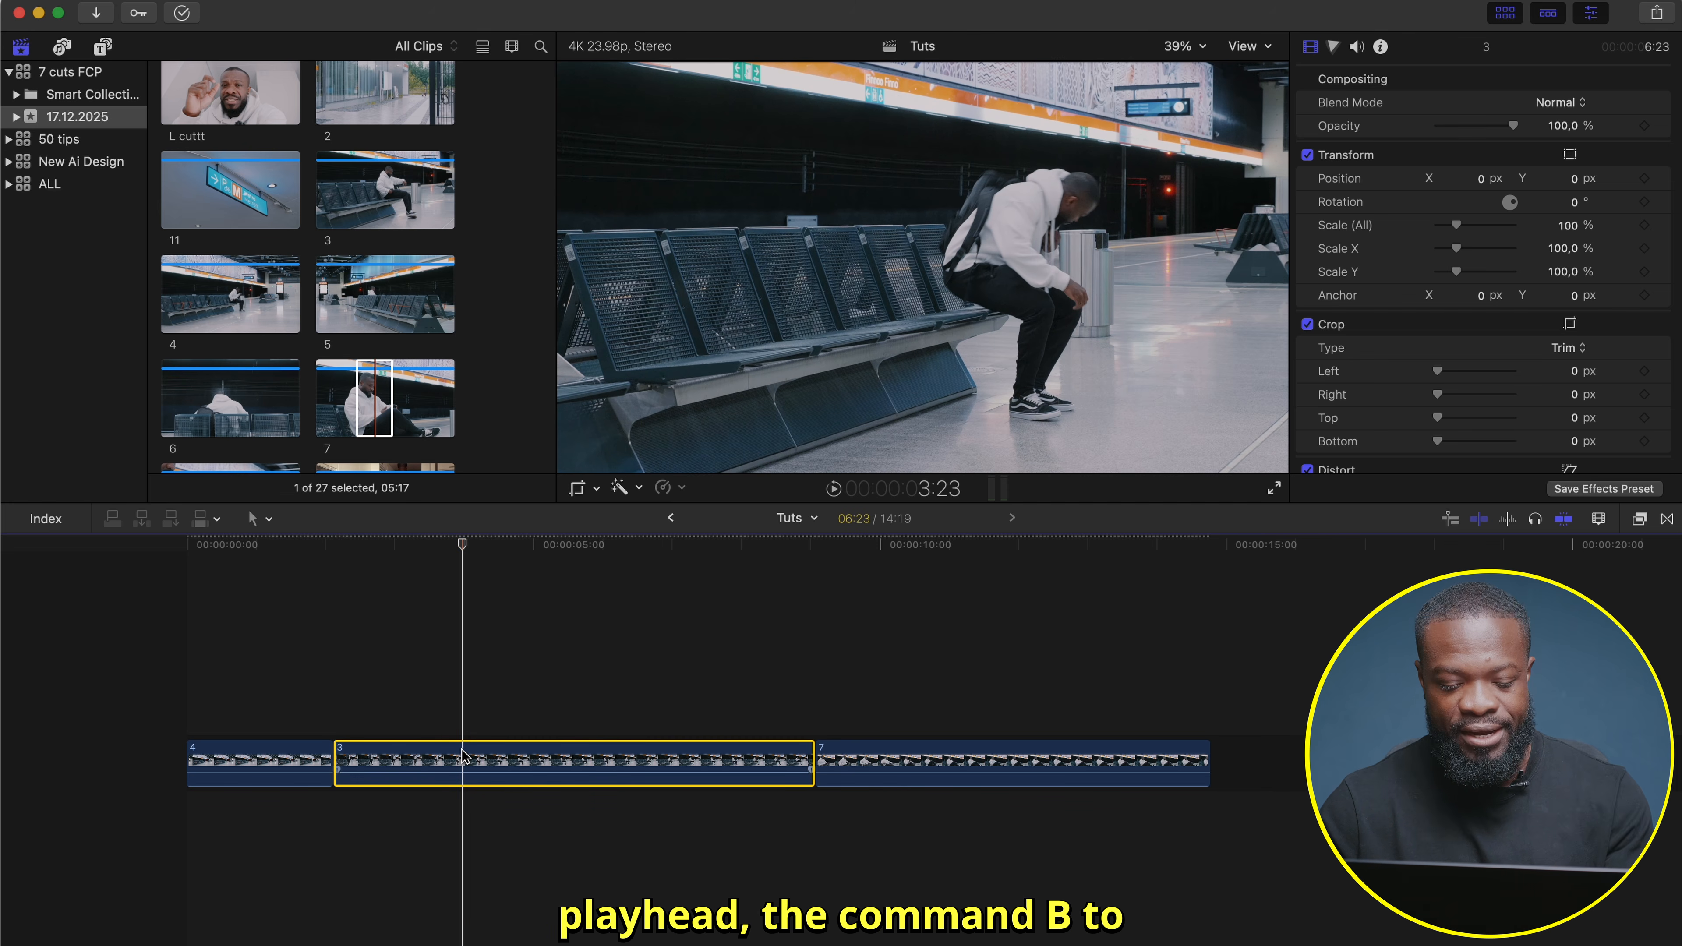
click(432, 714)
click(371, 762)
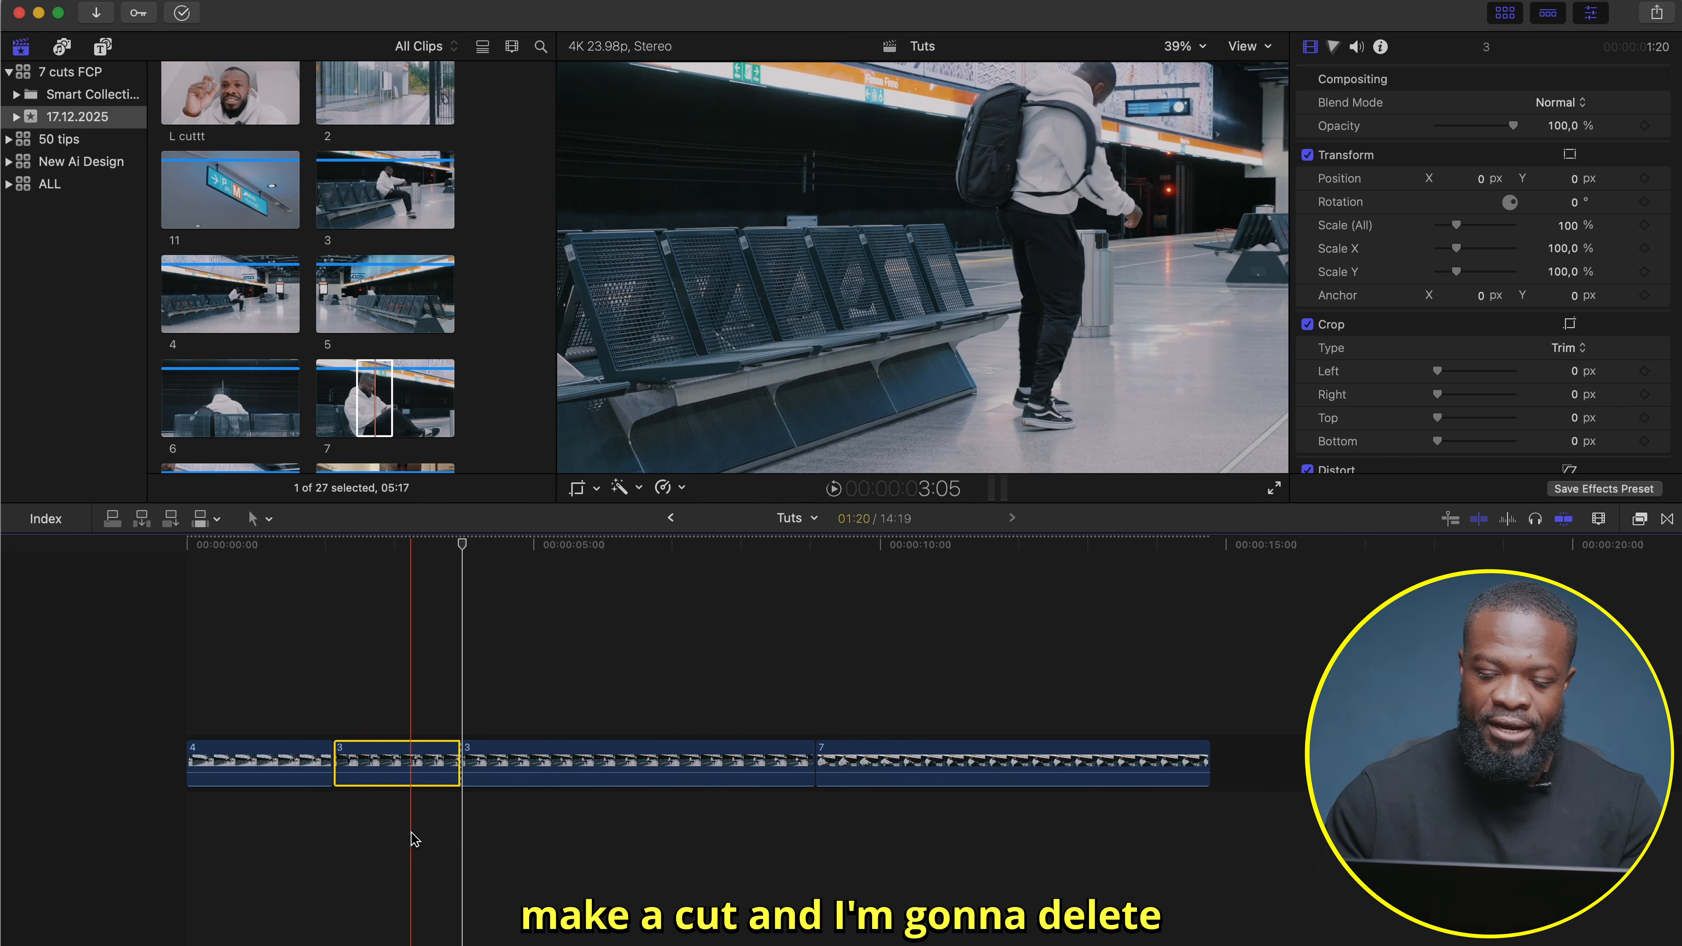
key(BackSpace)
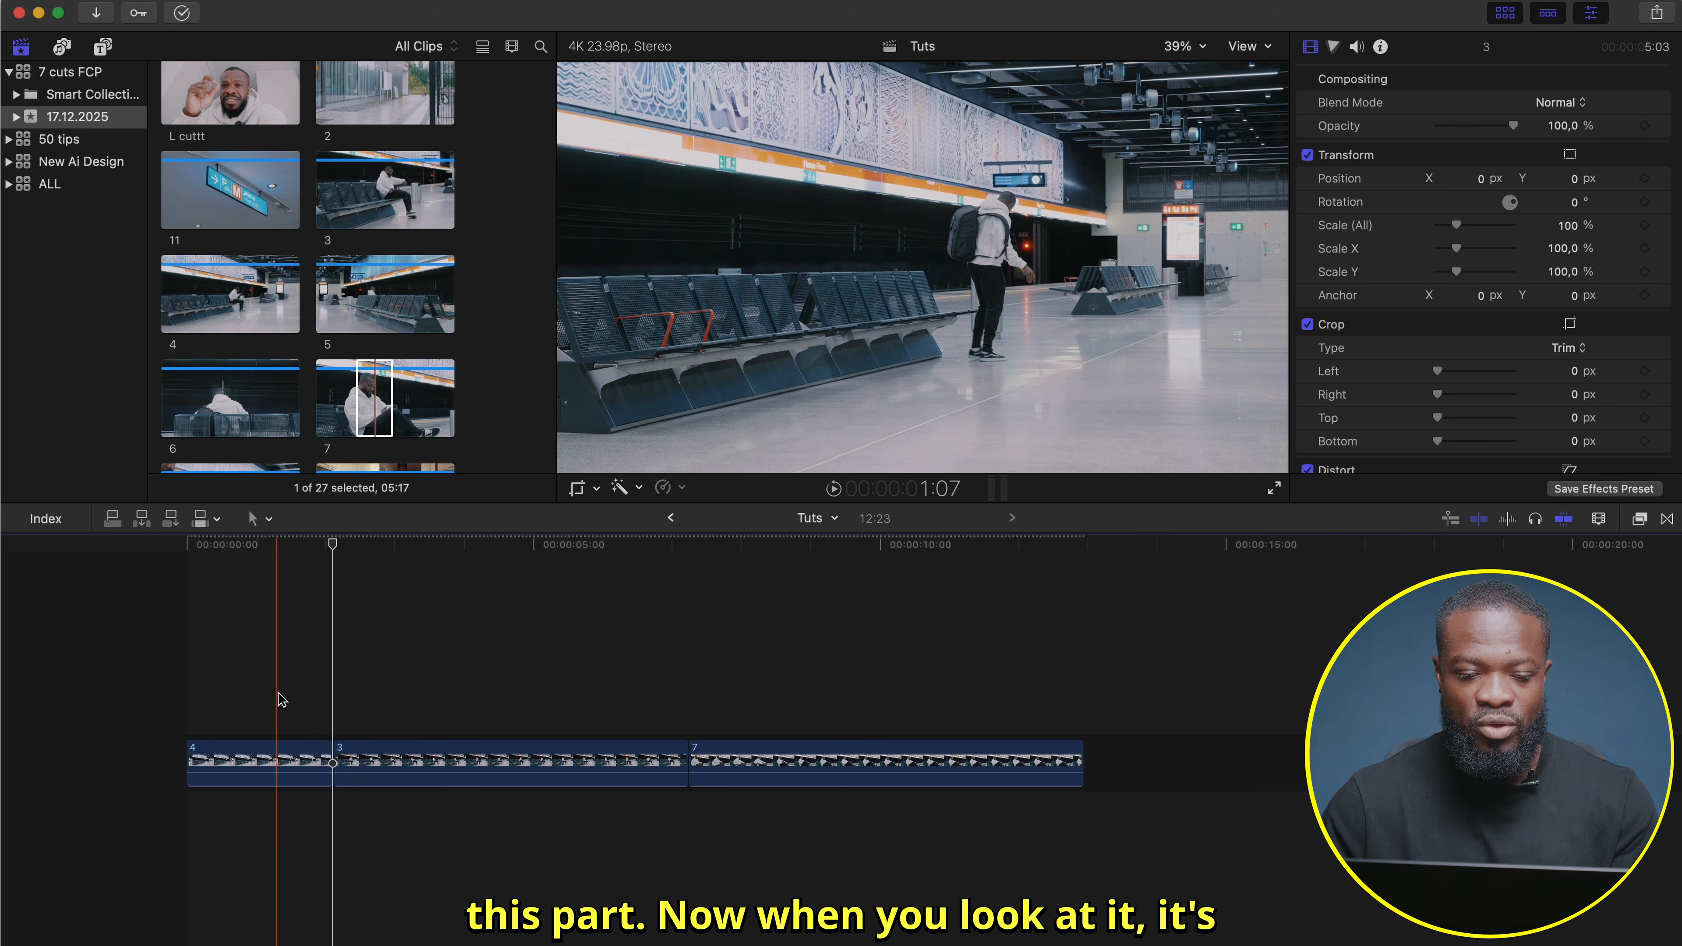
click(278, 697)
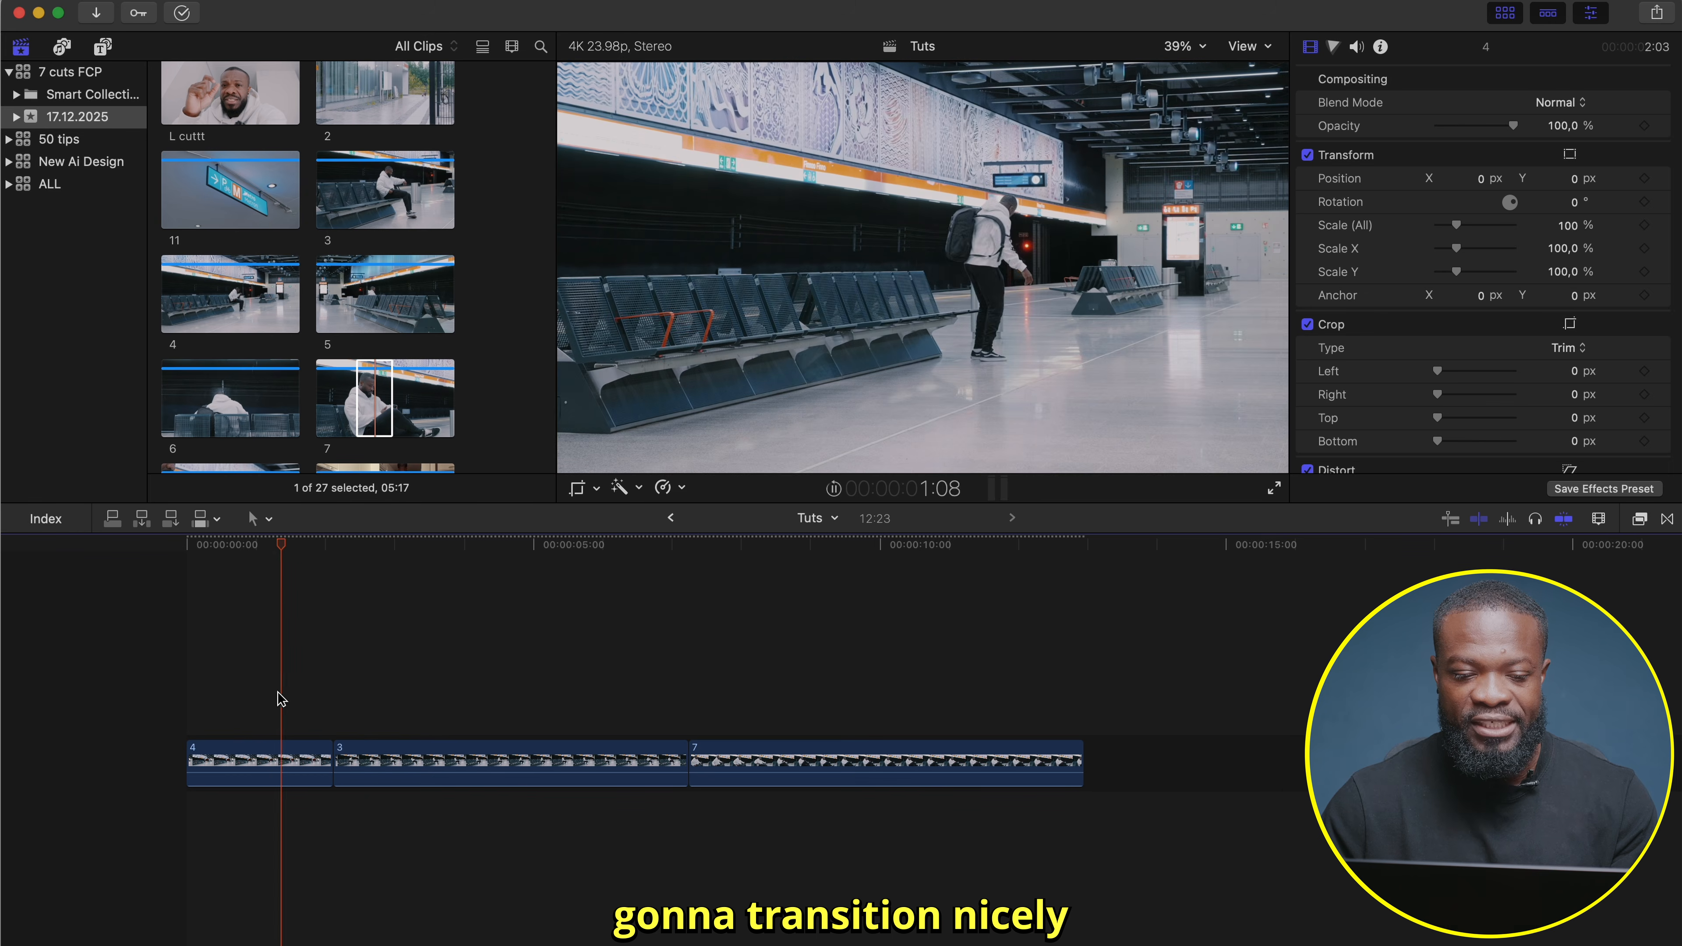
- Roll the edit point between clips 4 and 3 two frames later with the Trim tool, to 2:05, matching the sitting-down action
key(space)
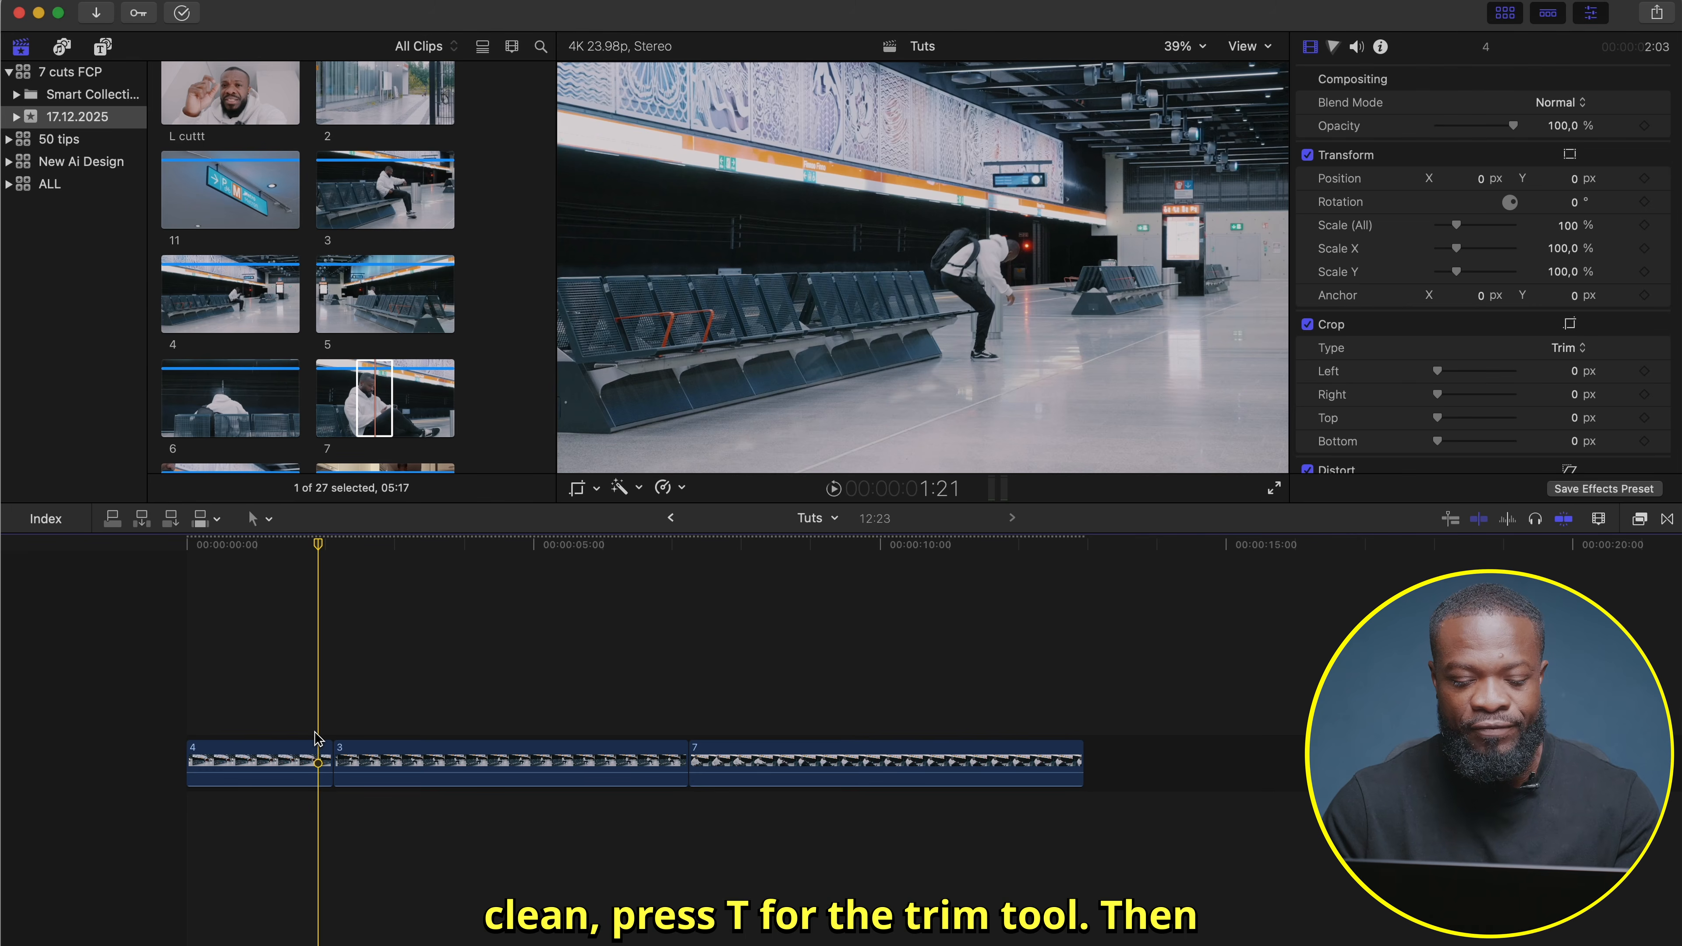
click(334, 755)
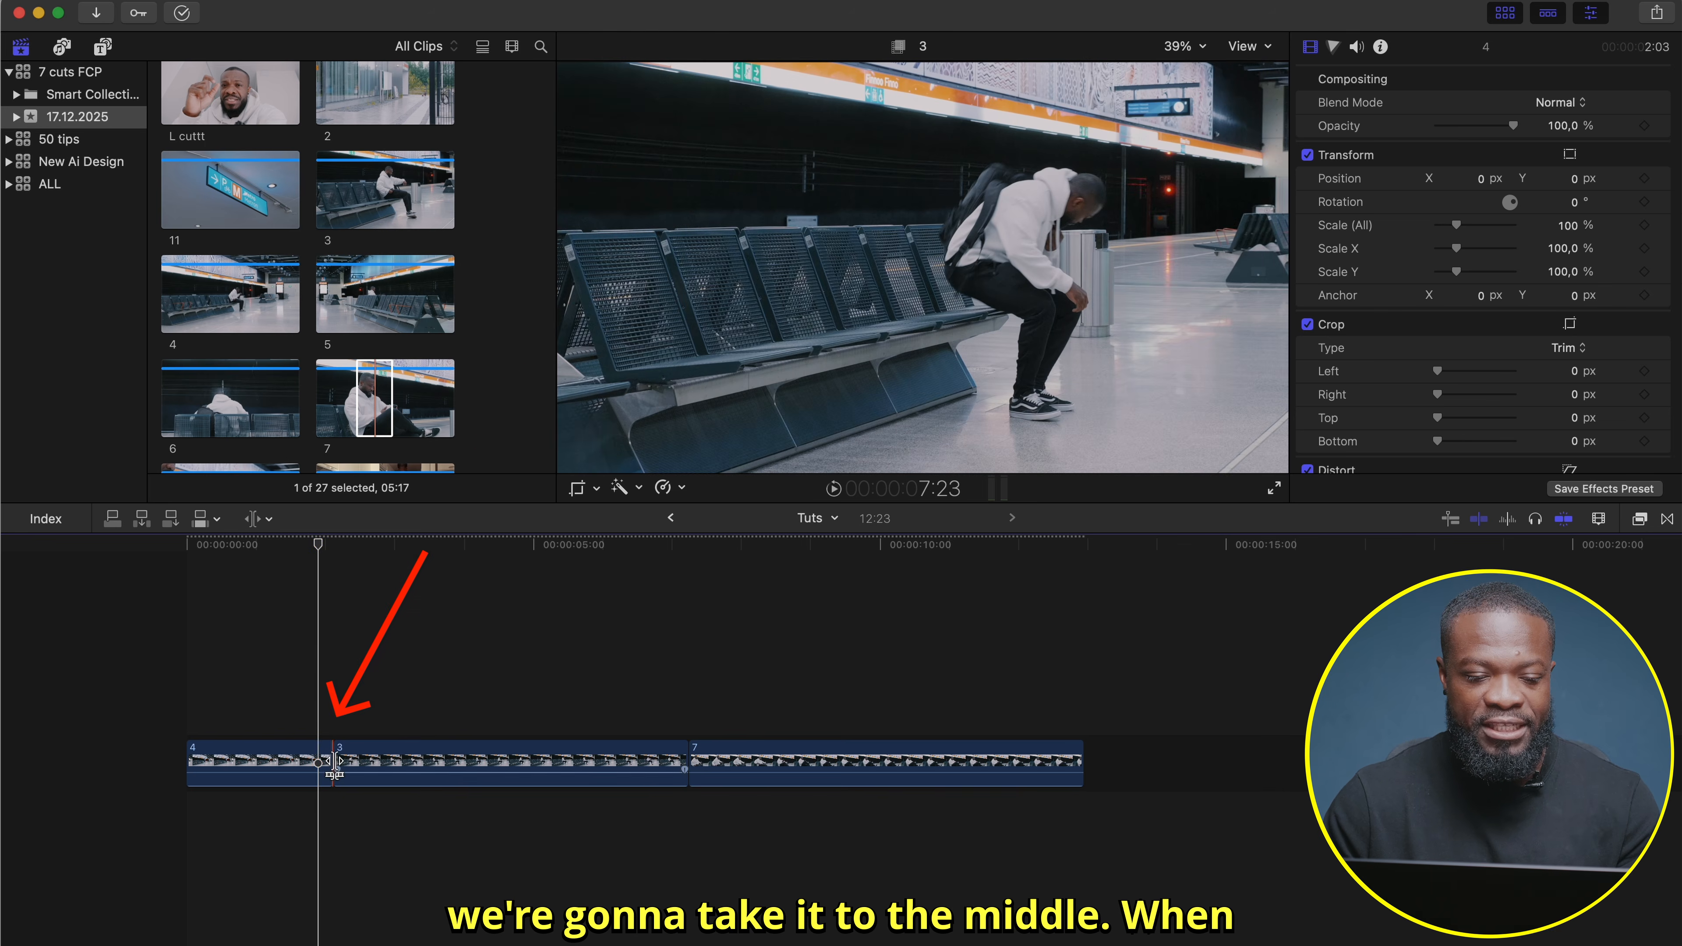
click(334, 761)
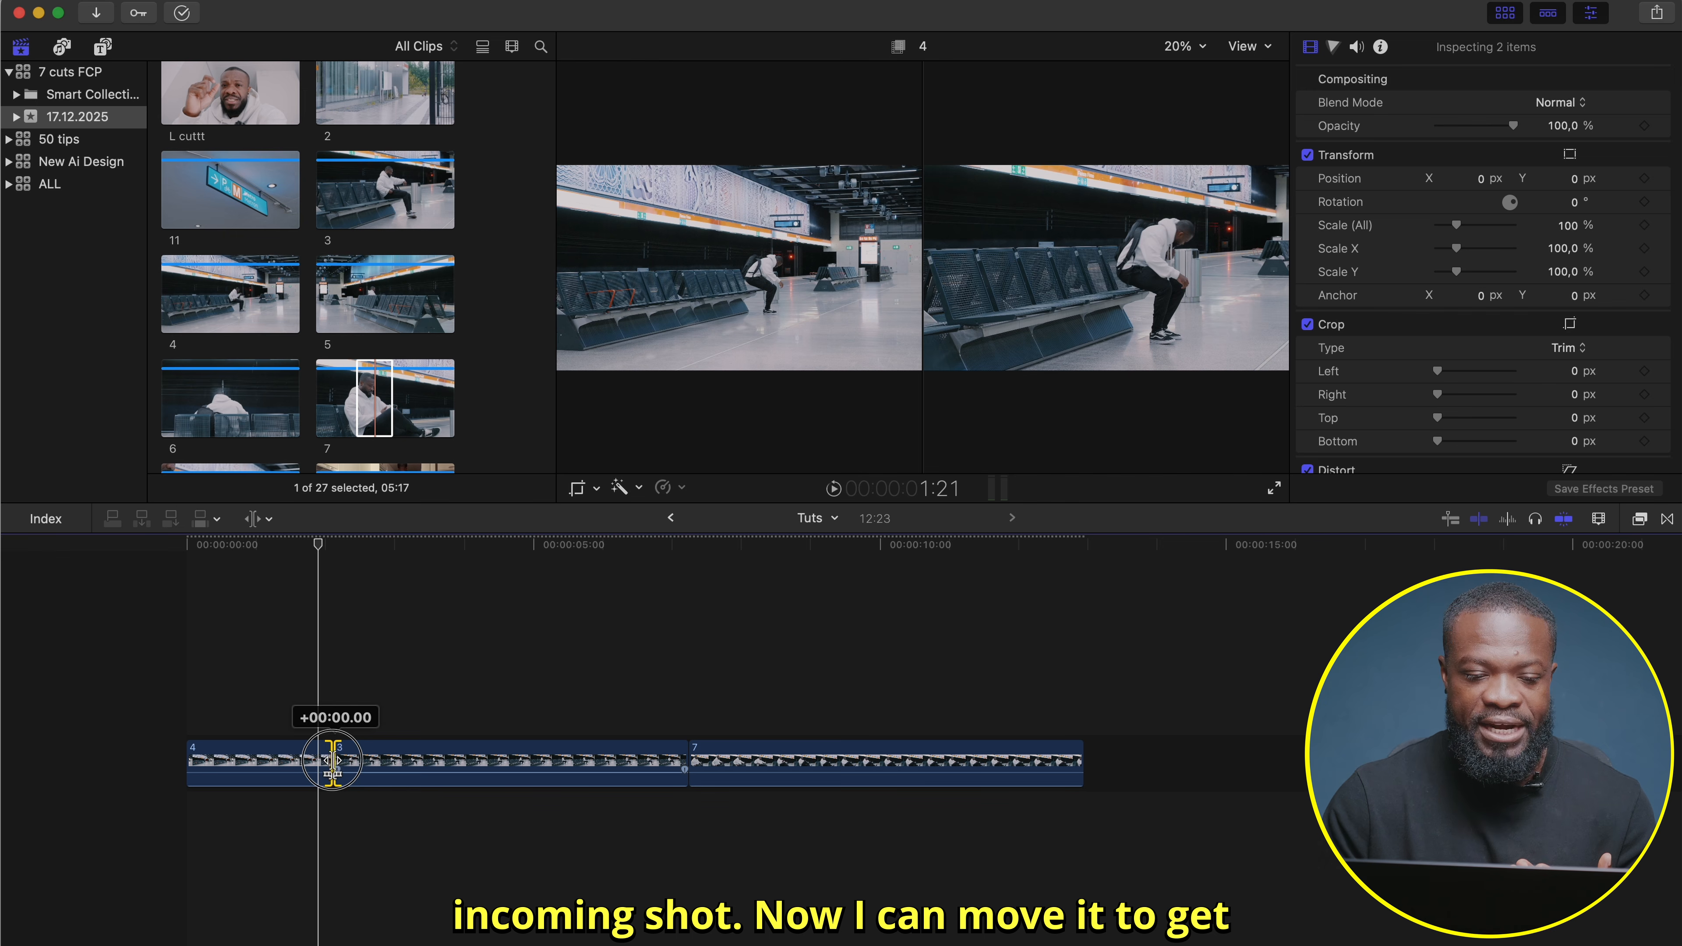
drag(331, 758, 337, 758)
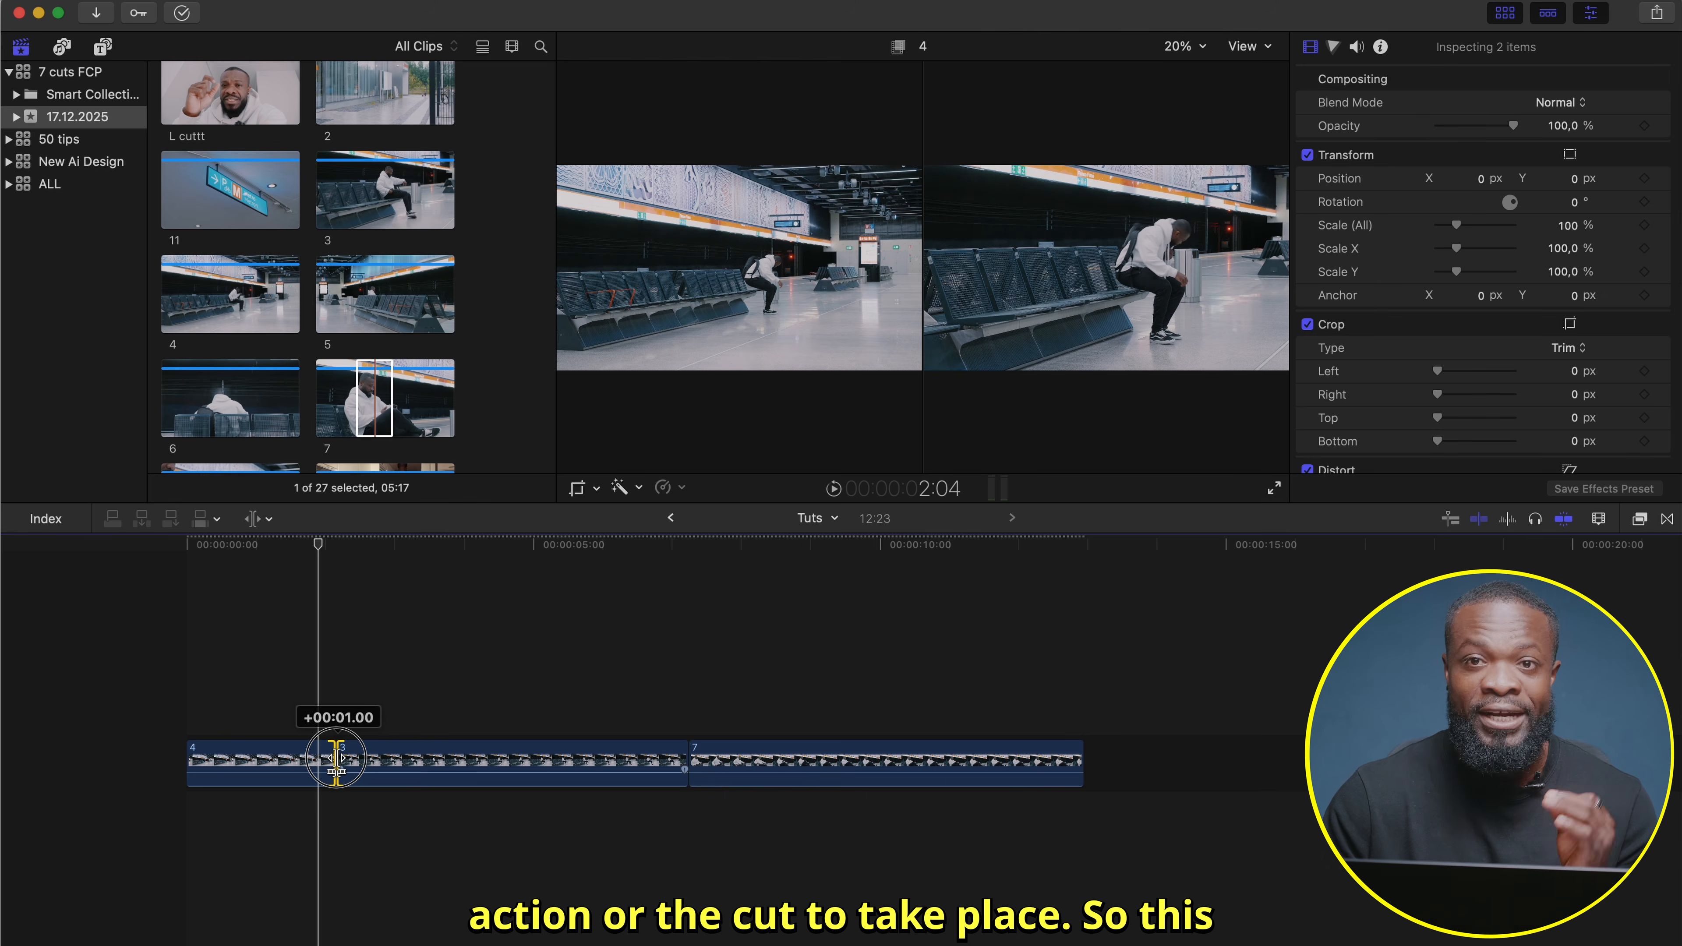
drag(343, 755, 340, 755)
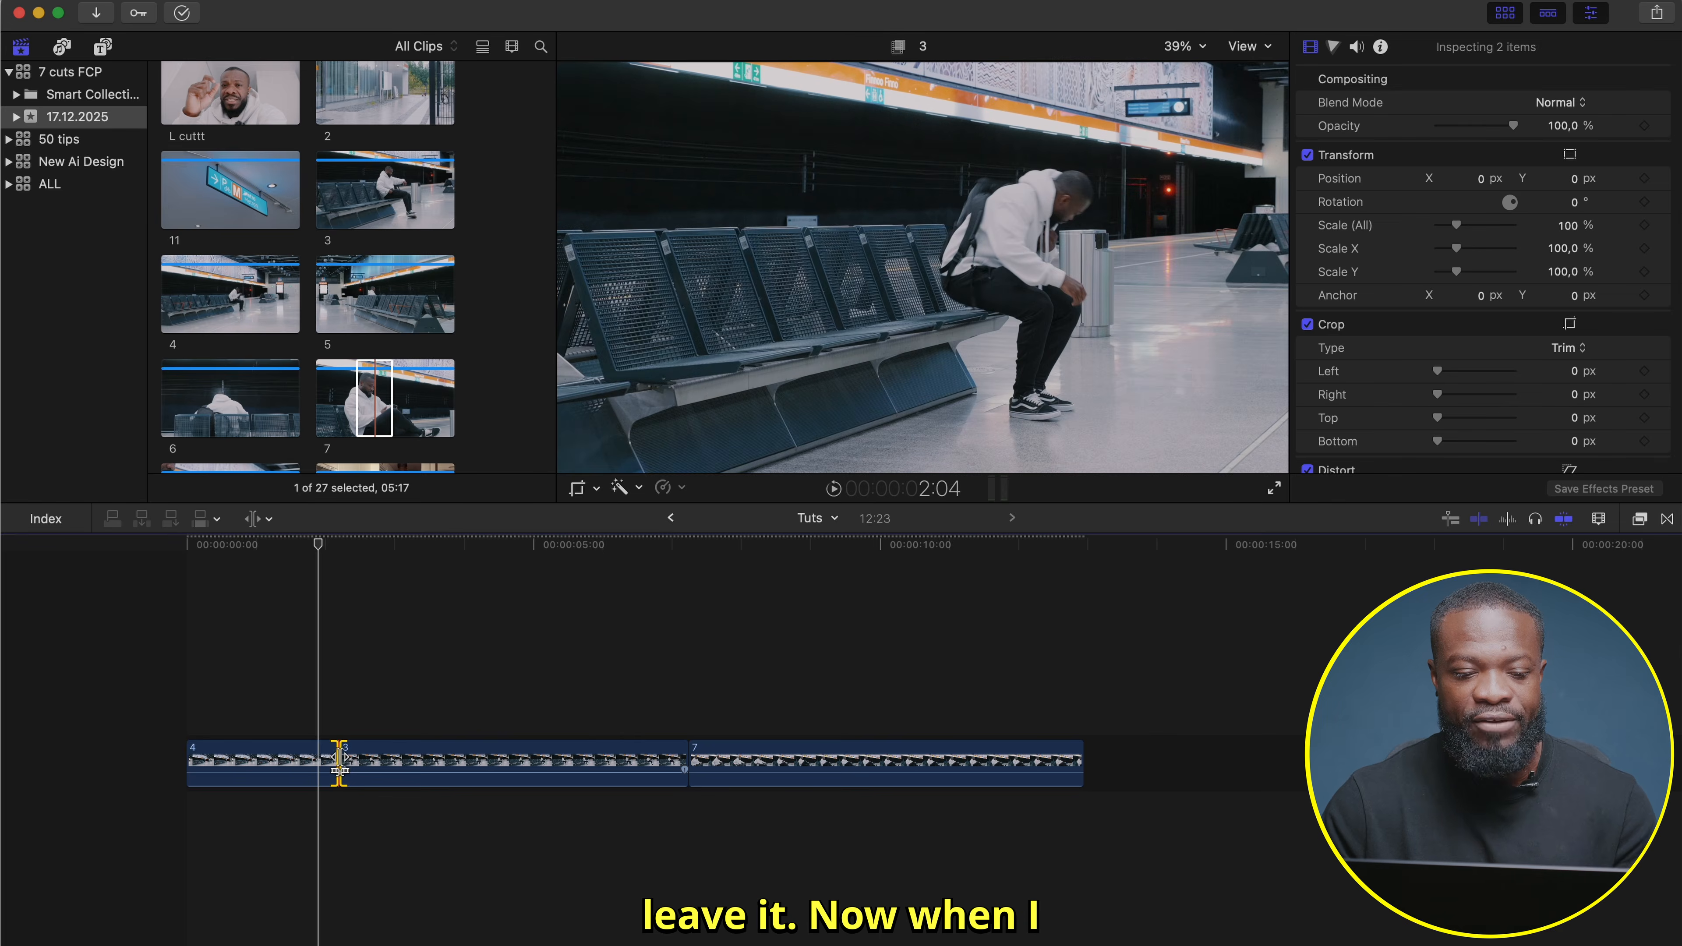
- Play the match on action across the edit point between clips 4 and 3
key(space)
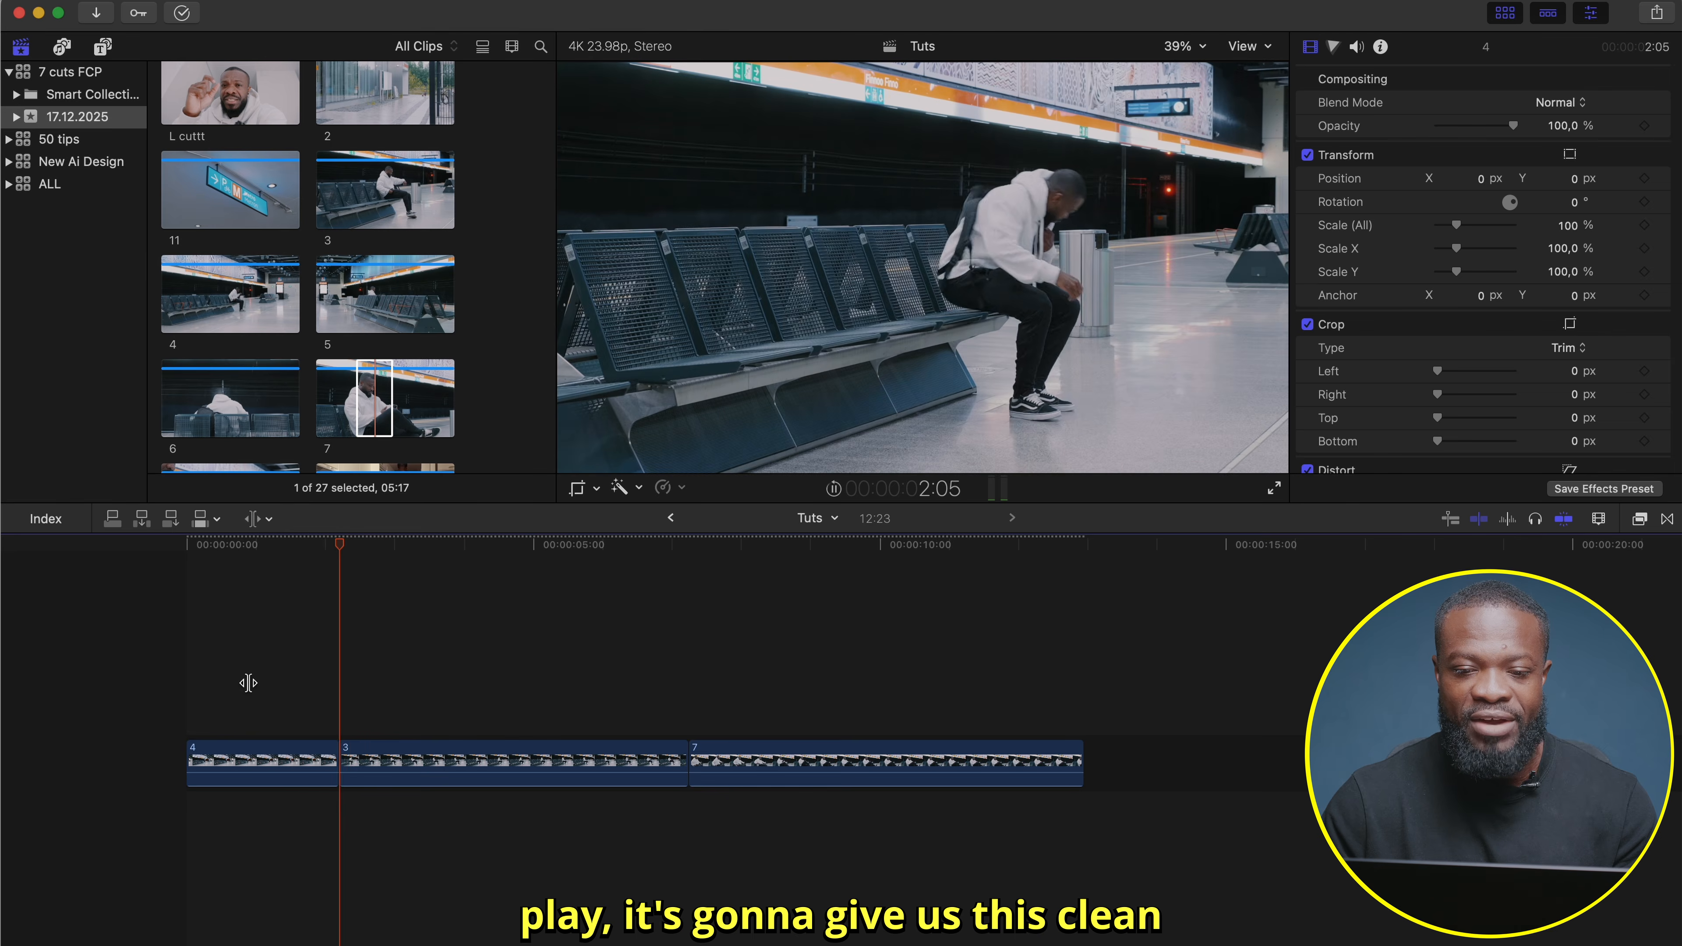
click(310, 687)
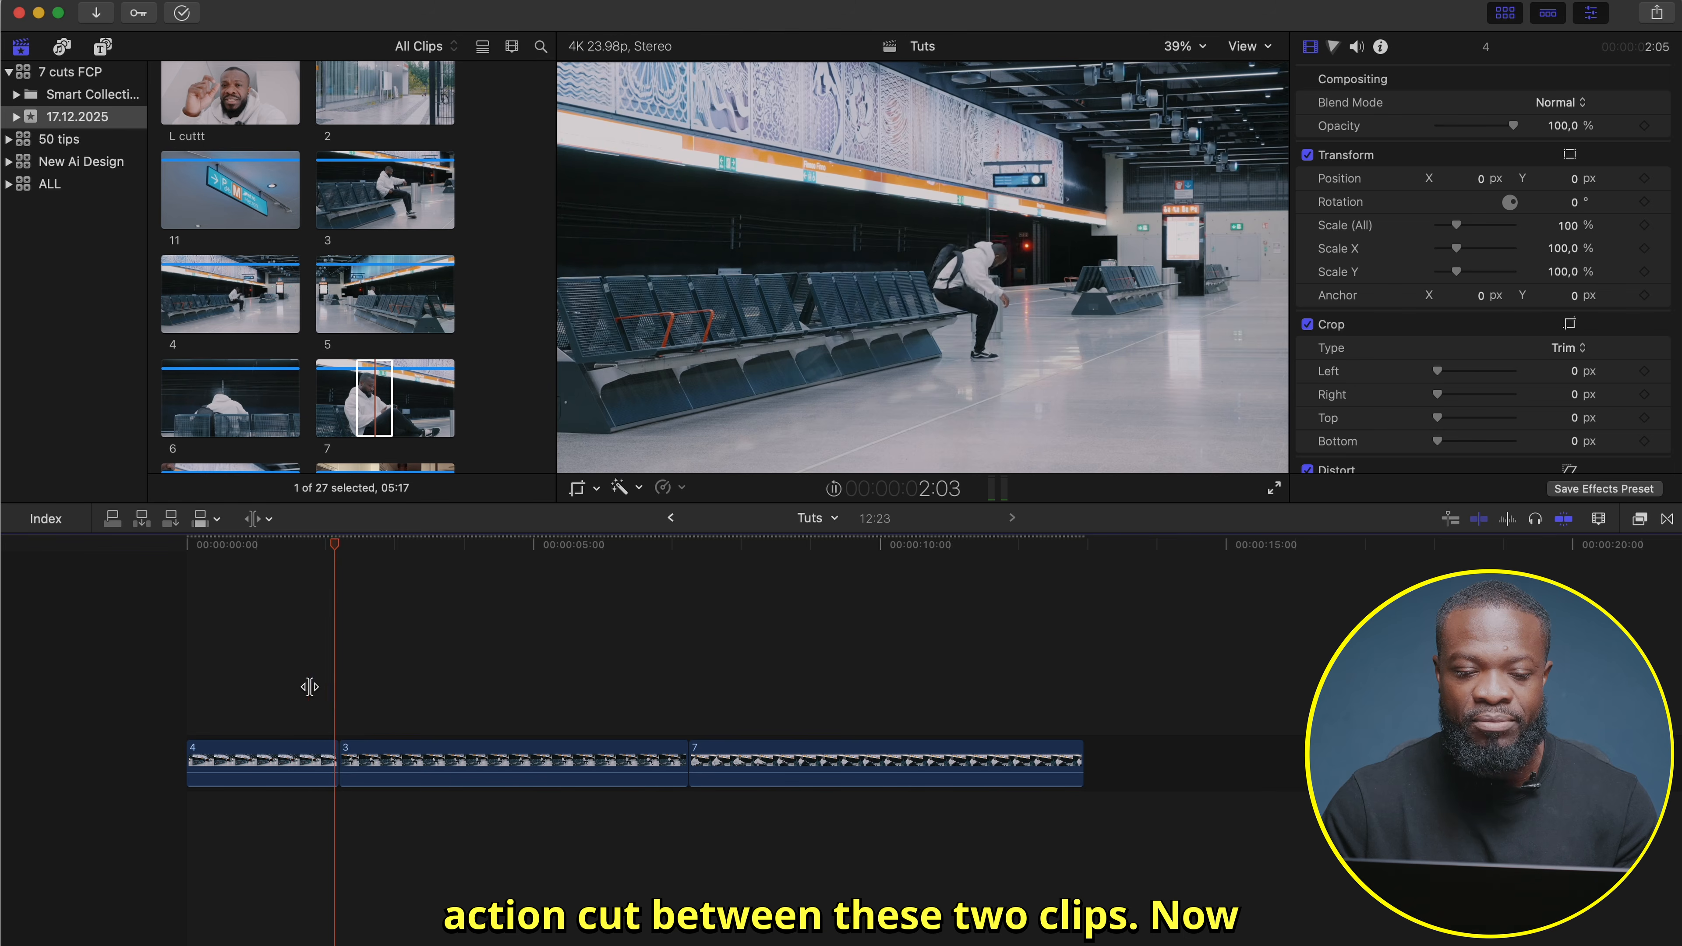
key(space)
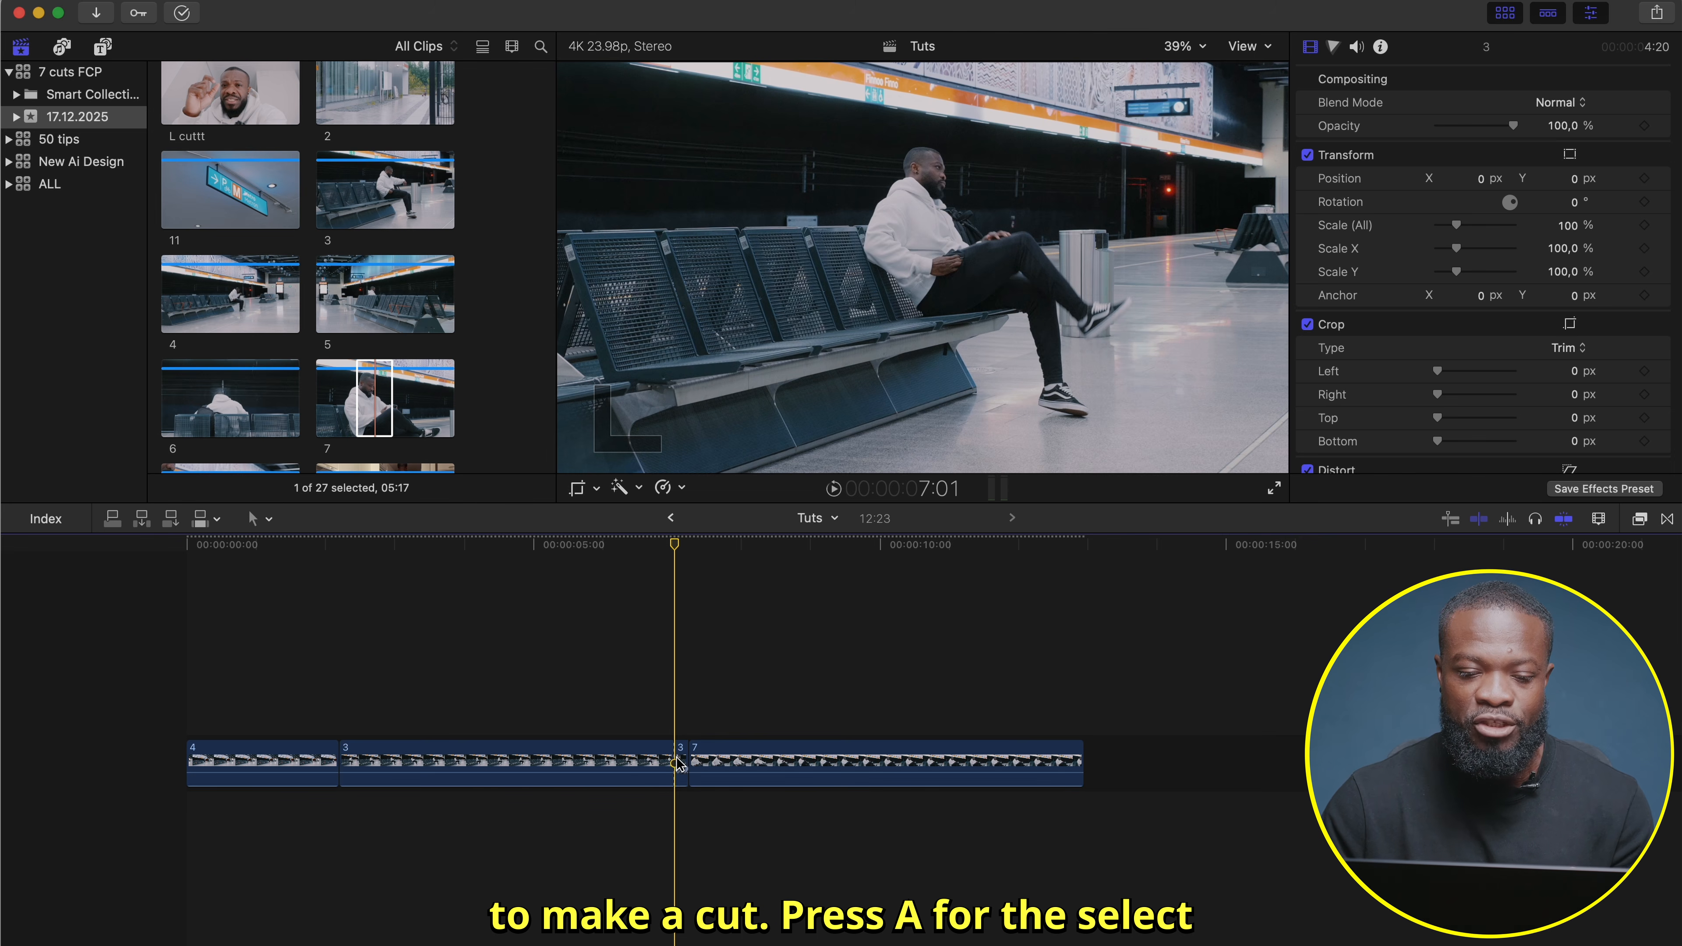
- Delete the end of clip 3 after the split at 7:01 and the start of clip 7 before 8:10, where the man crosses his leg
click(679, 764)
key(Delete)
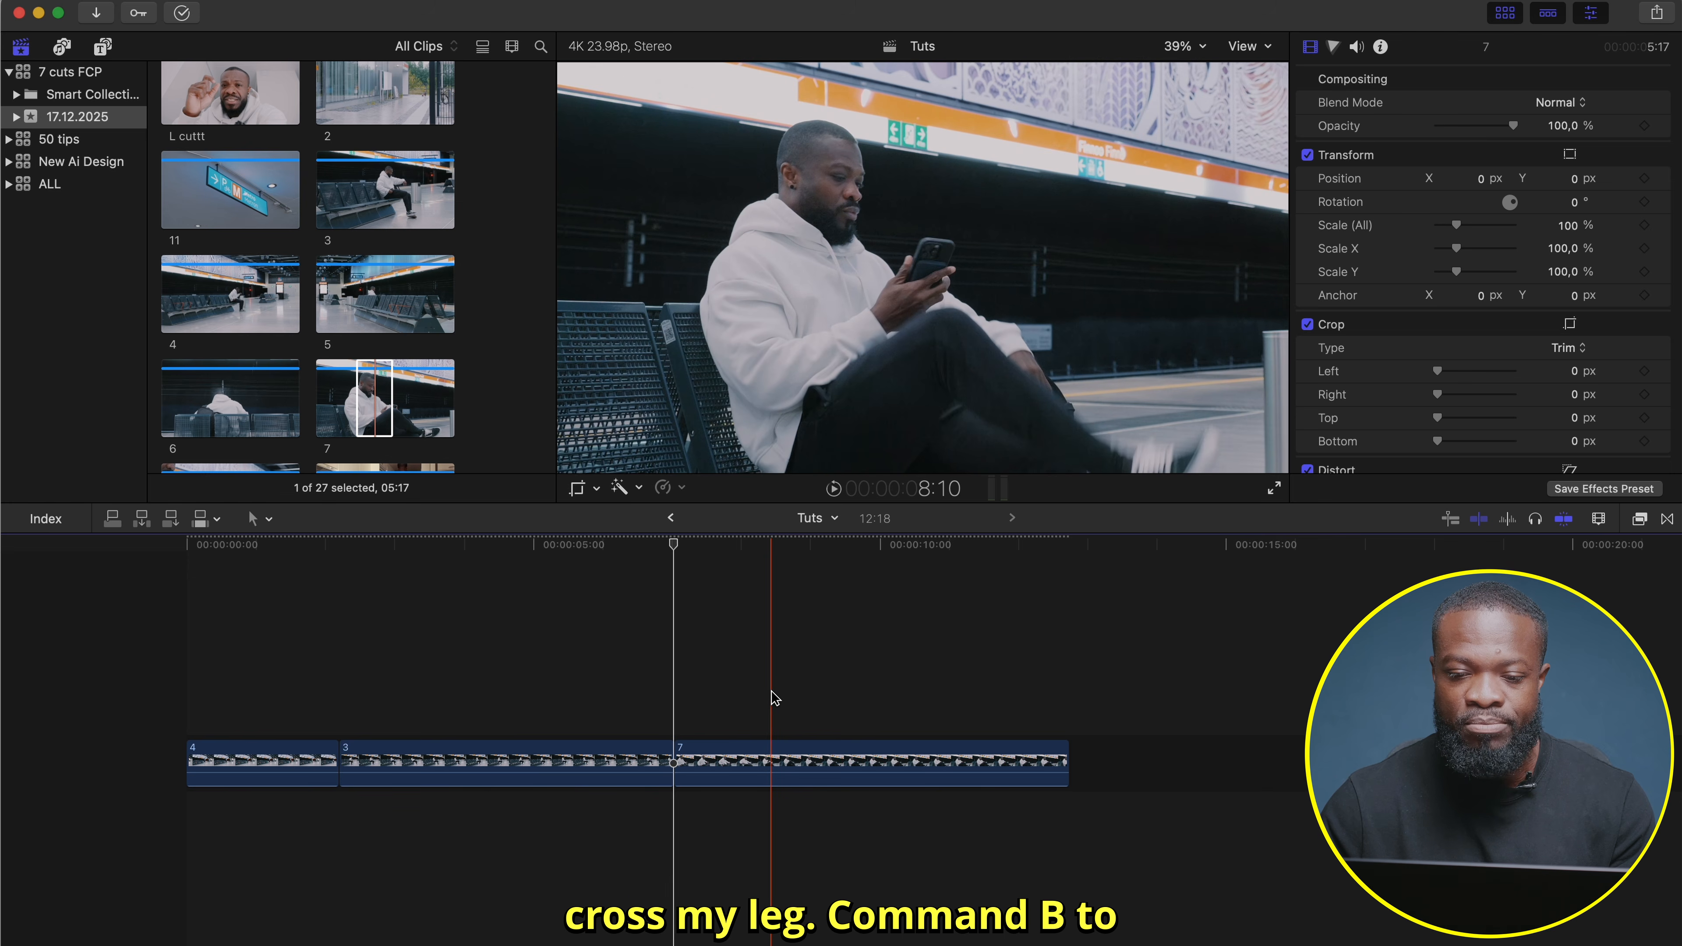
click(728, 762)
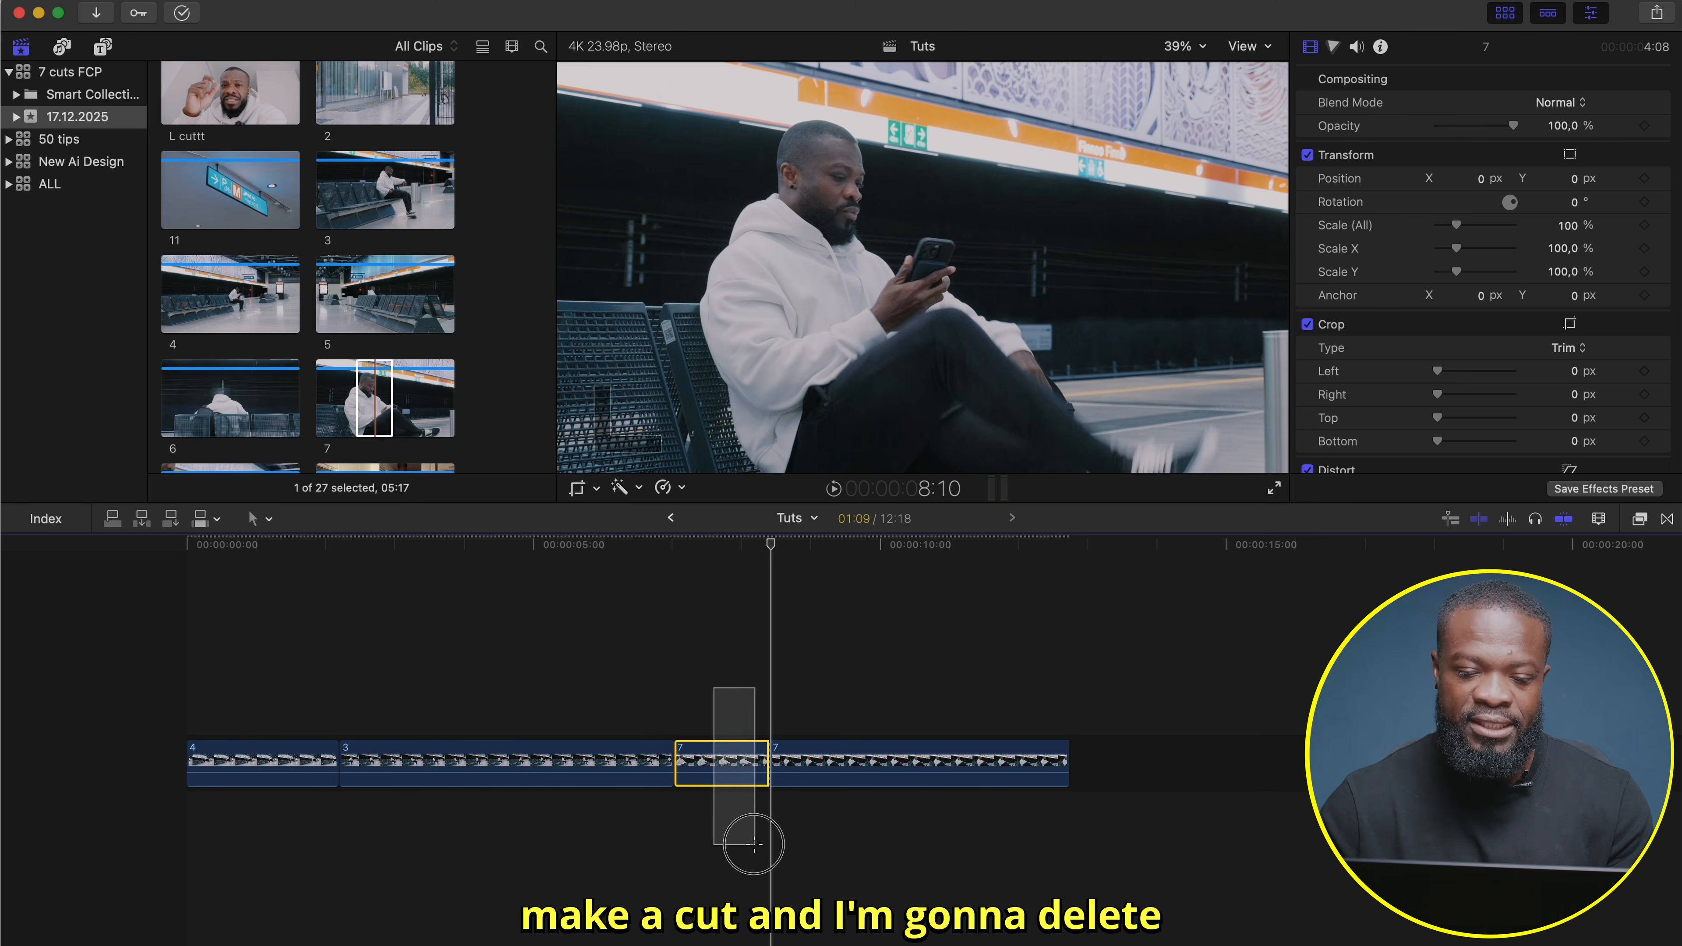
key(Delete)
key(super+4)
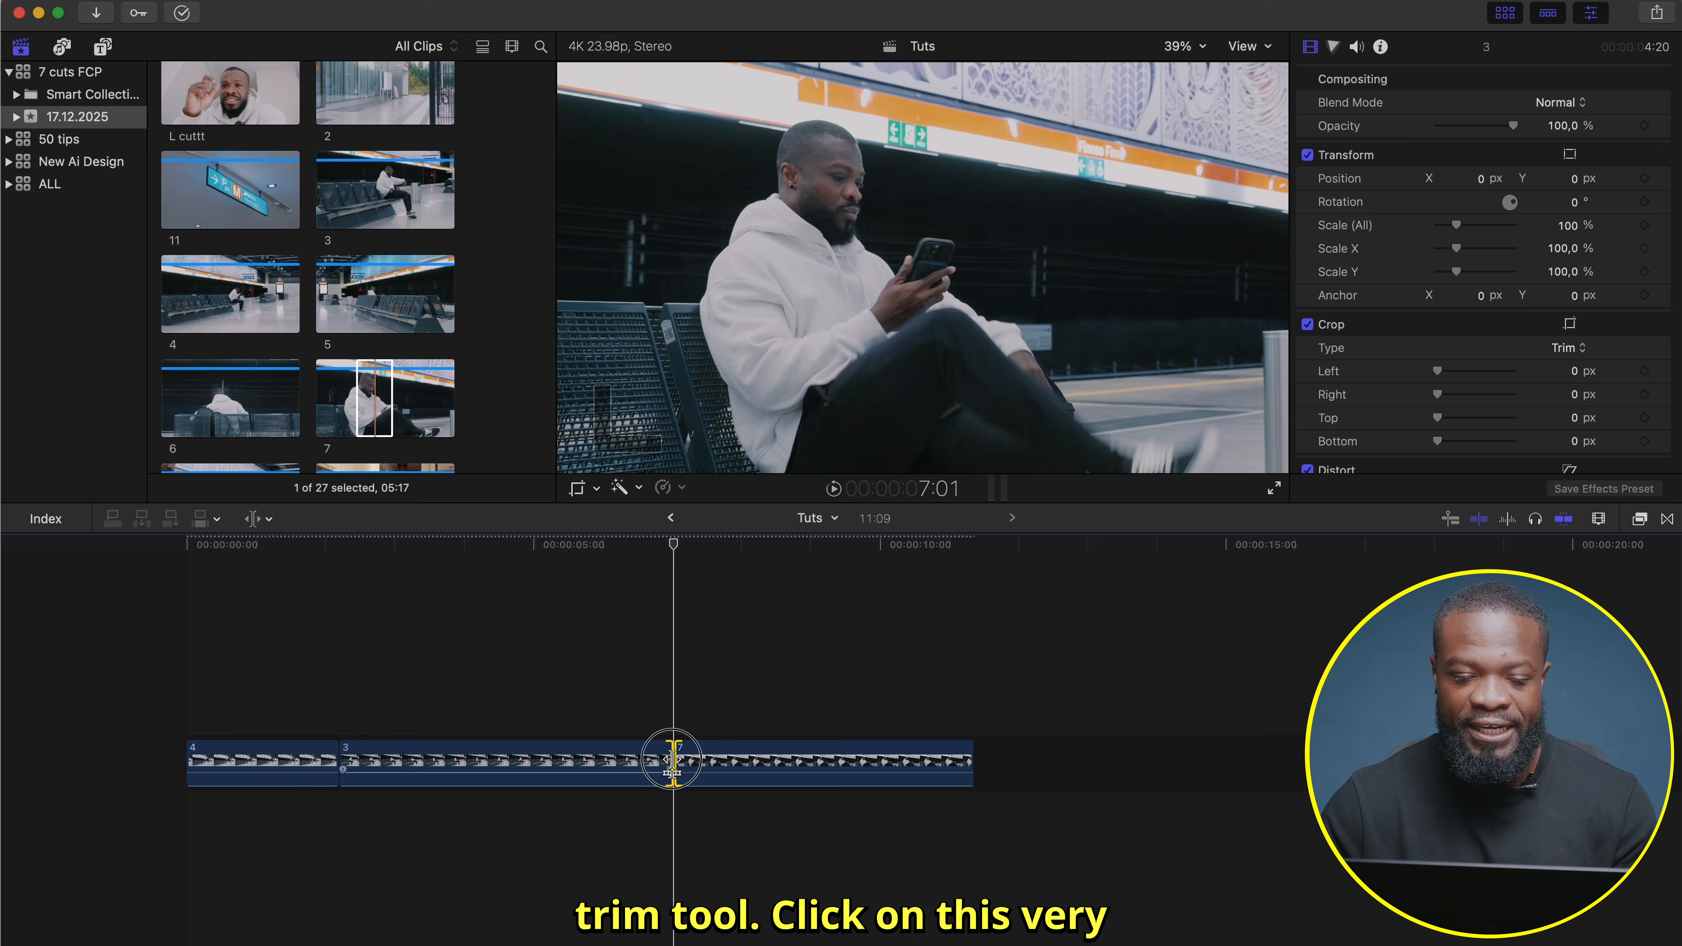
- Roll the edit point between clips 3 and 7 about seven frames later with the Trim tool, matching the leg-crossing action
click(672, 758)
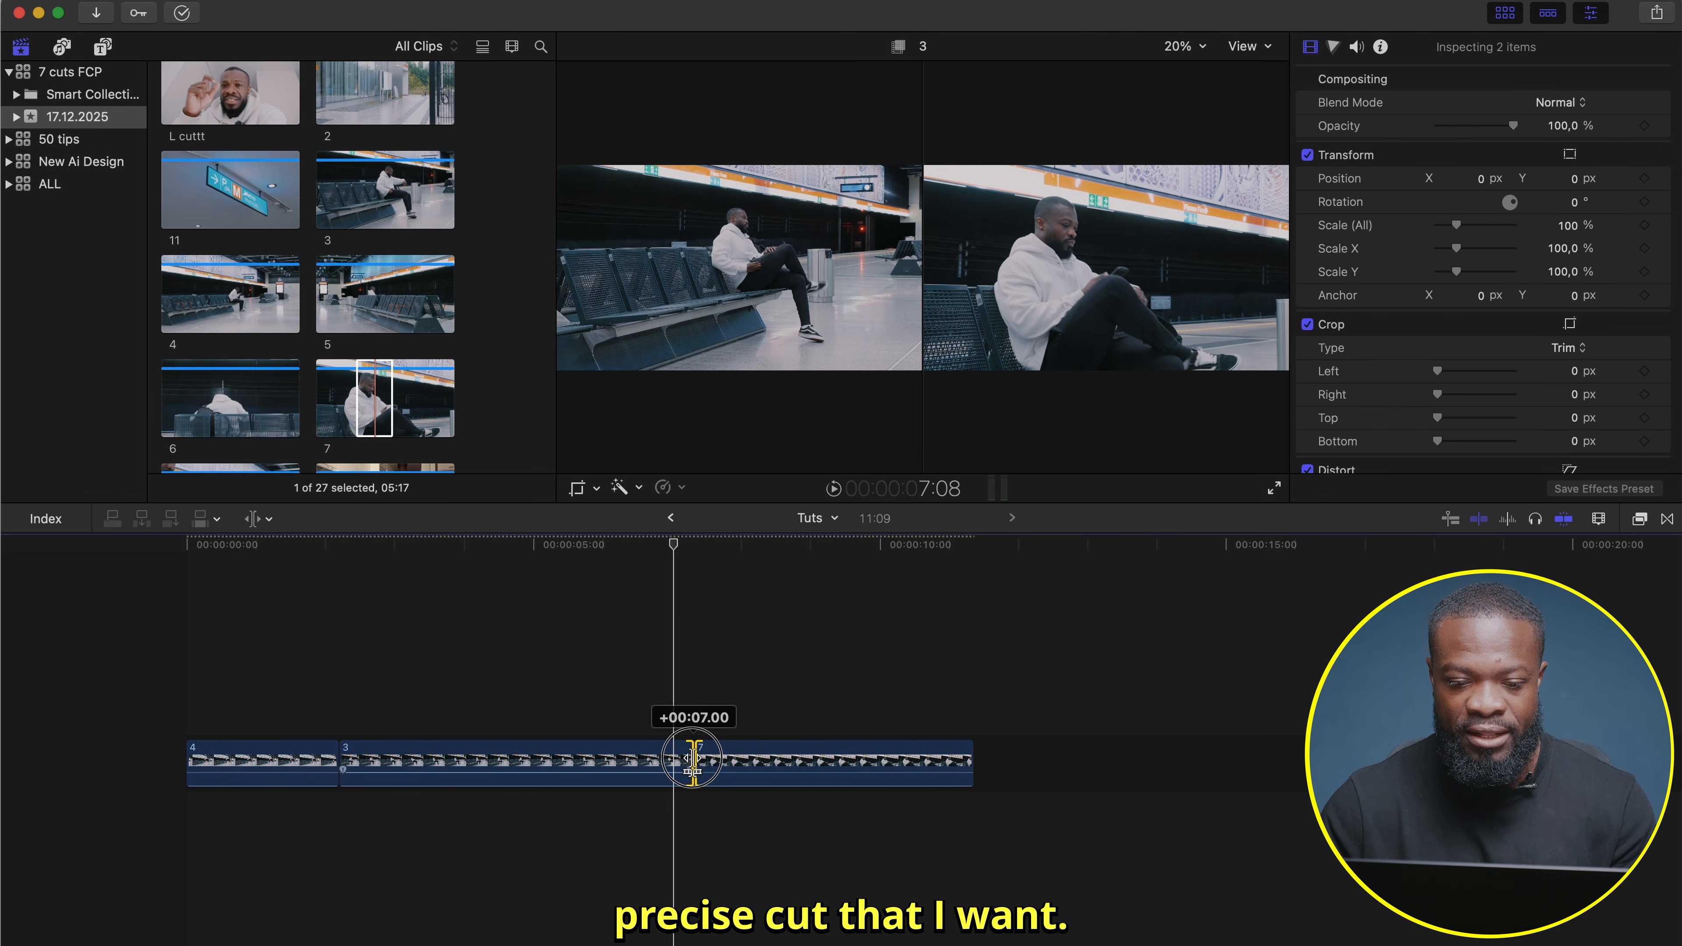
drag(695, 762, 691, 761)
- Play the ten-clip sequence from the start with its music disabled
key(Home)
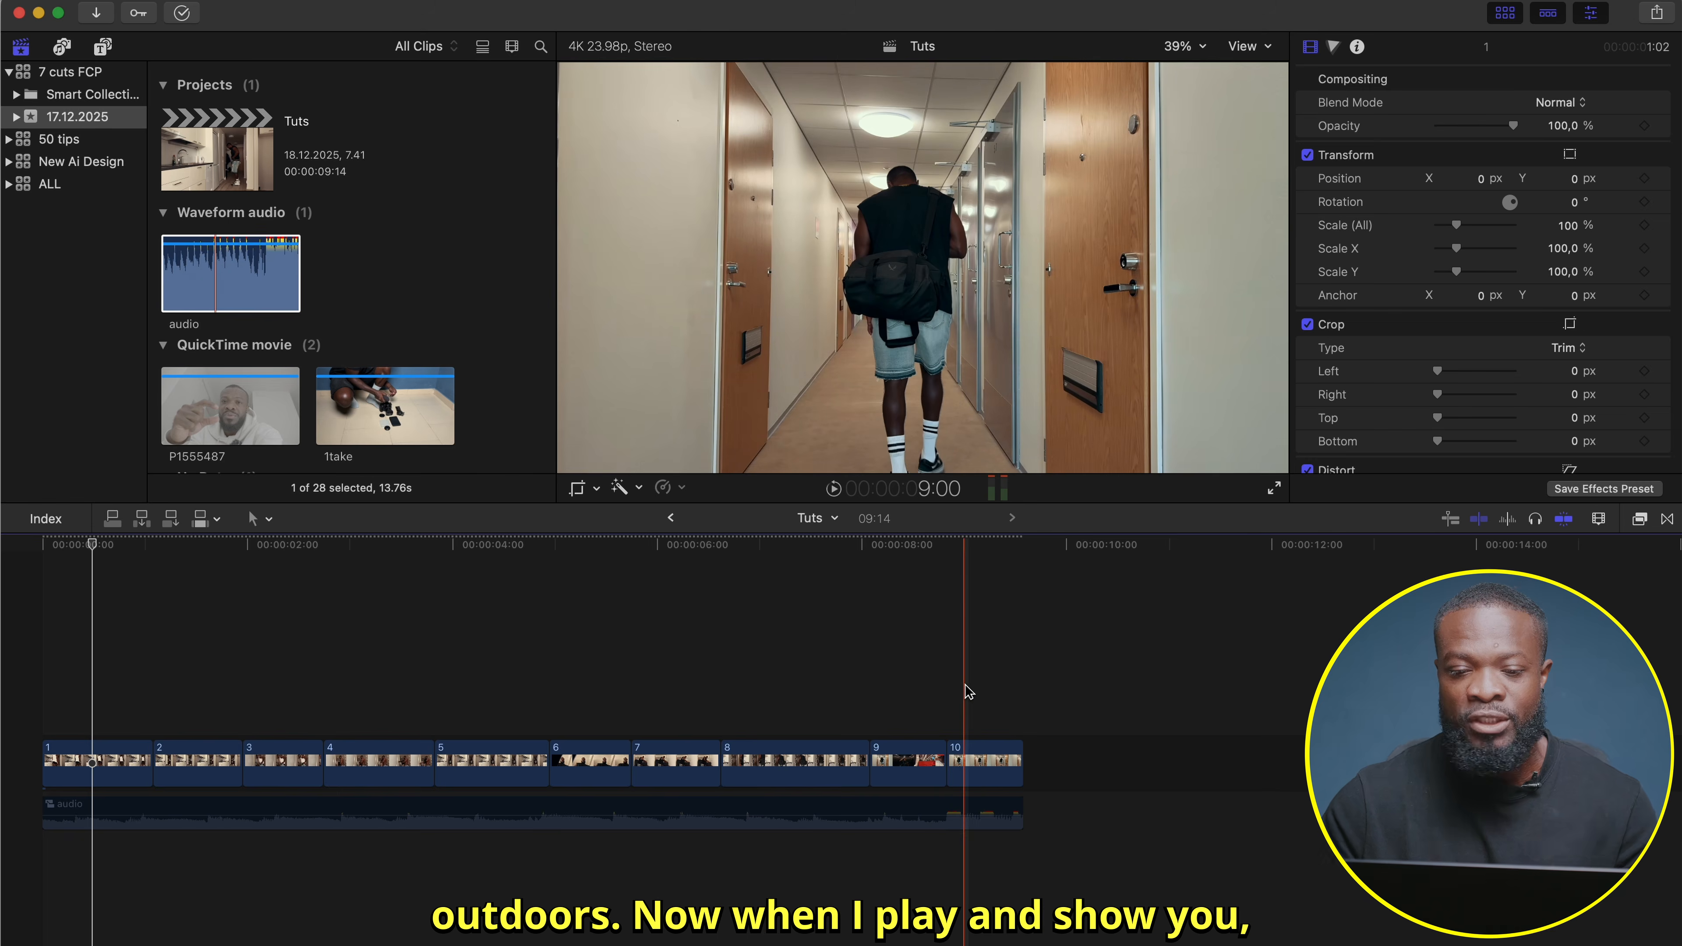
click(32, 704)
key(space)
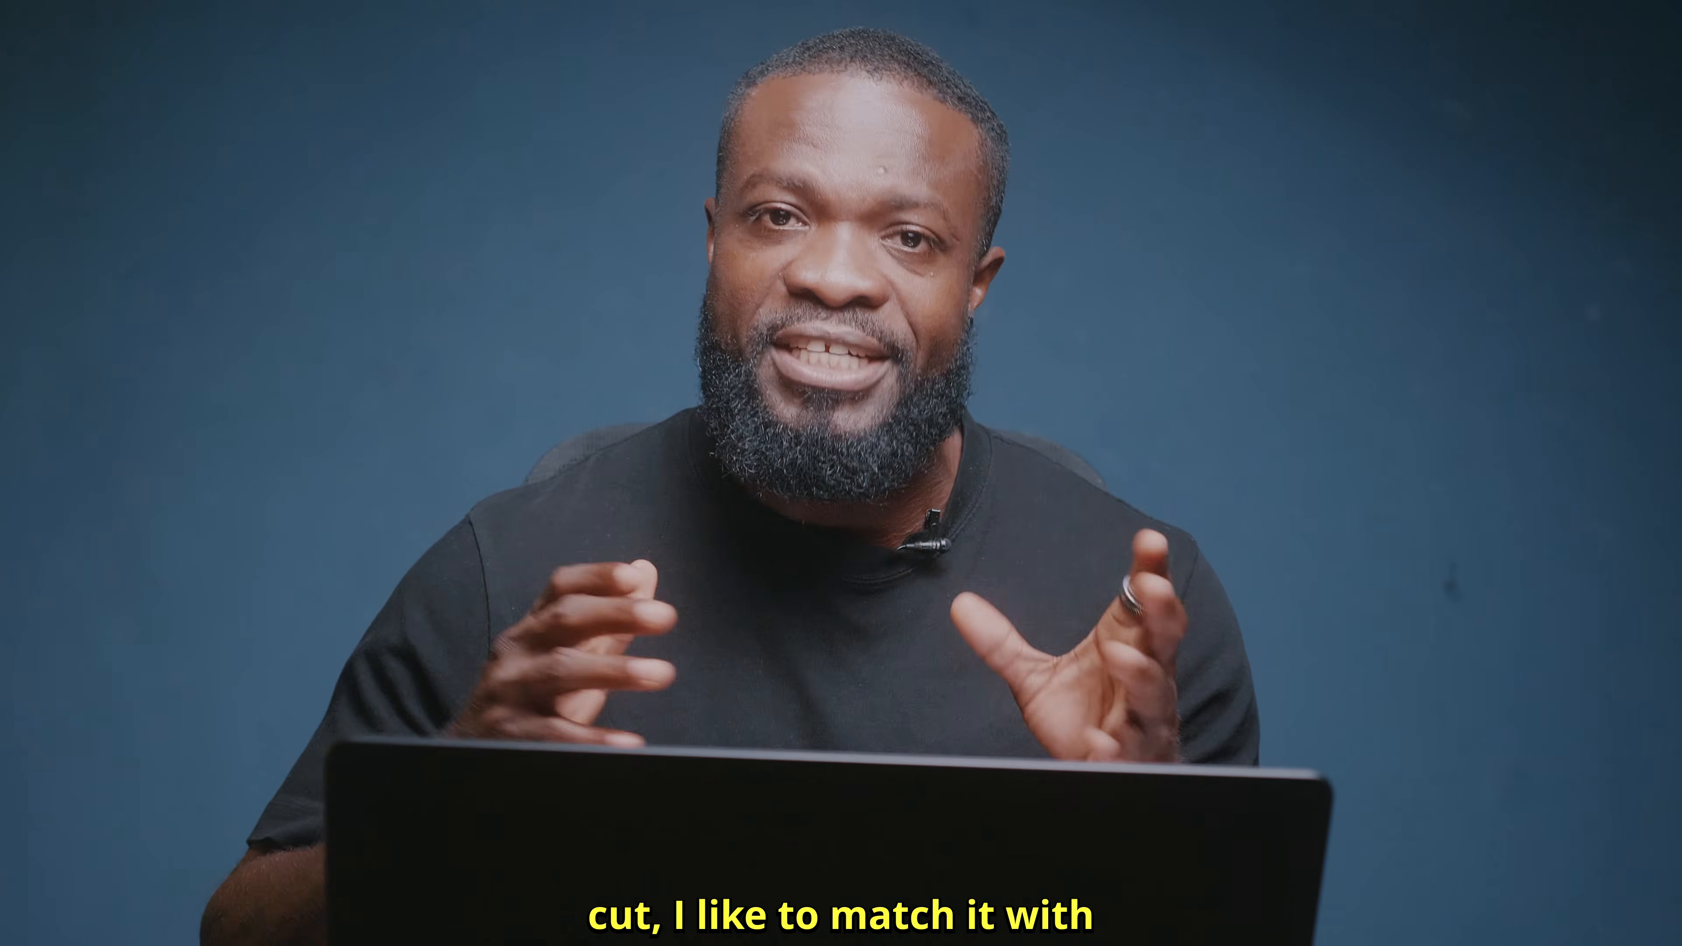
- Enable the audio clip beneath the ten video clips and play the sequence from the start with the music
click(147, 802)
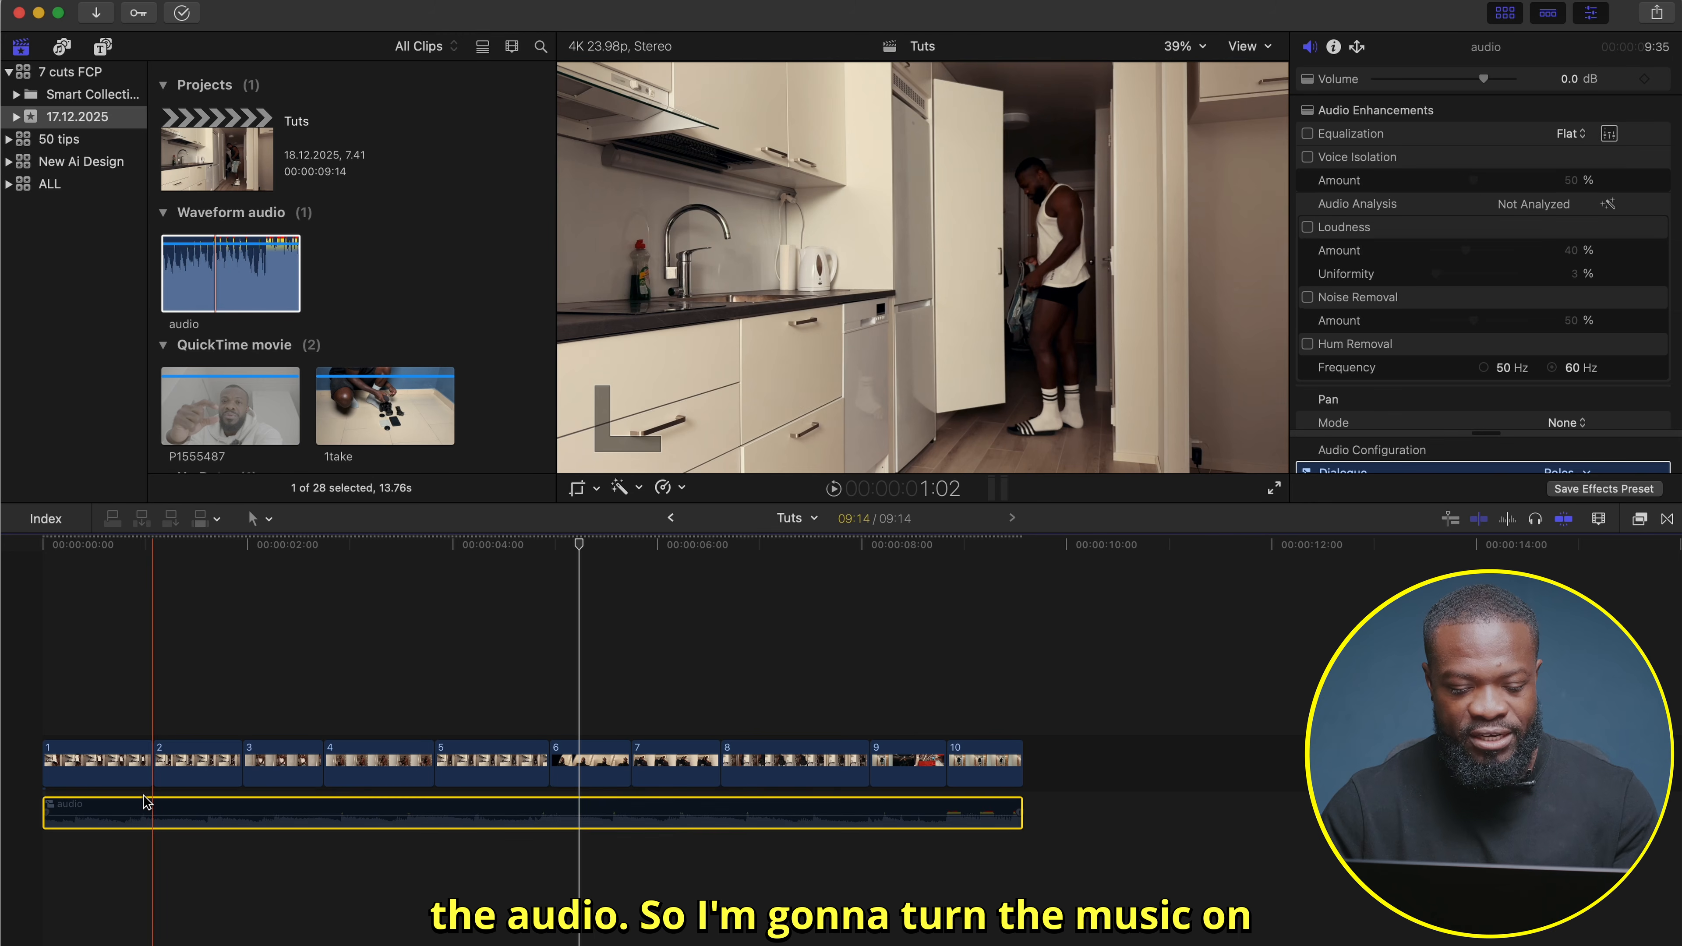
click(31, 719)
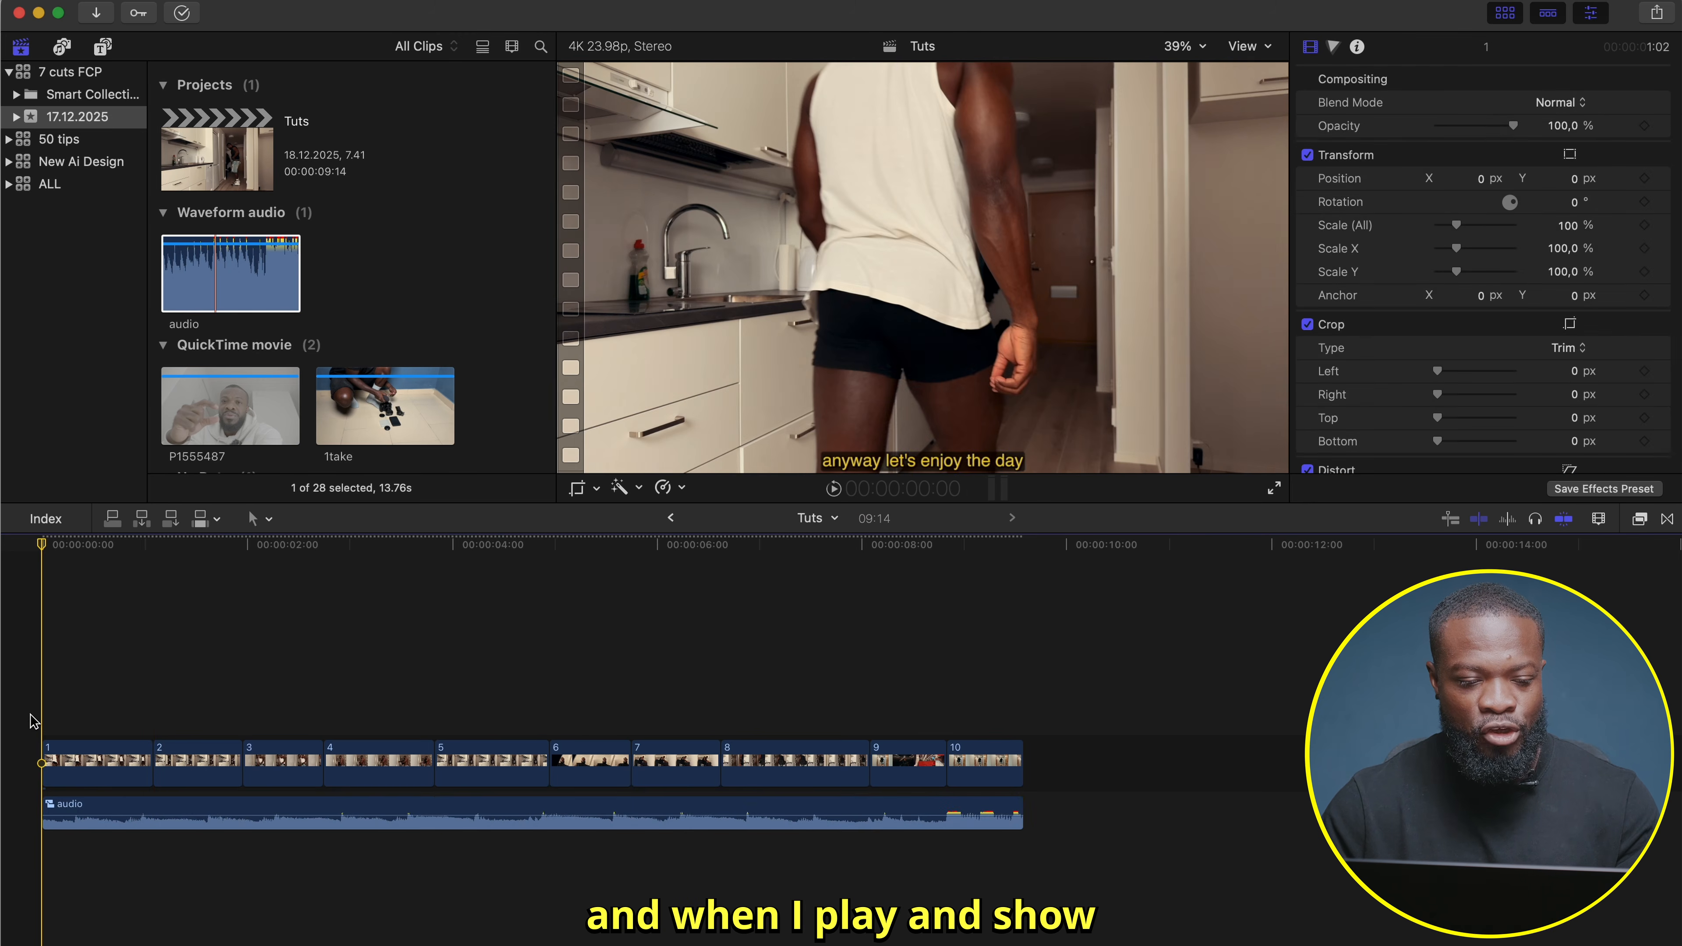
key(space)
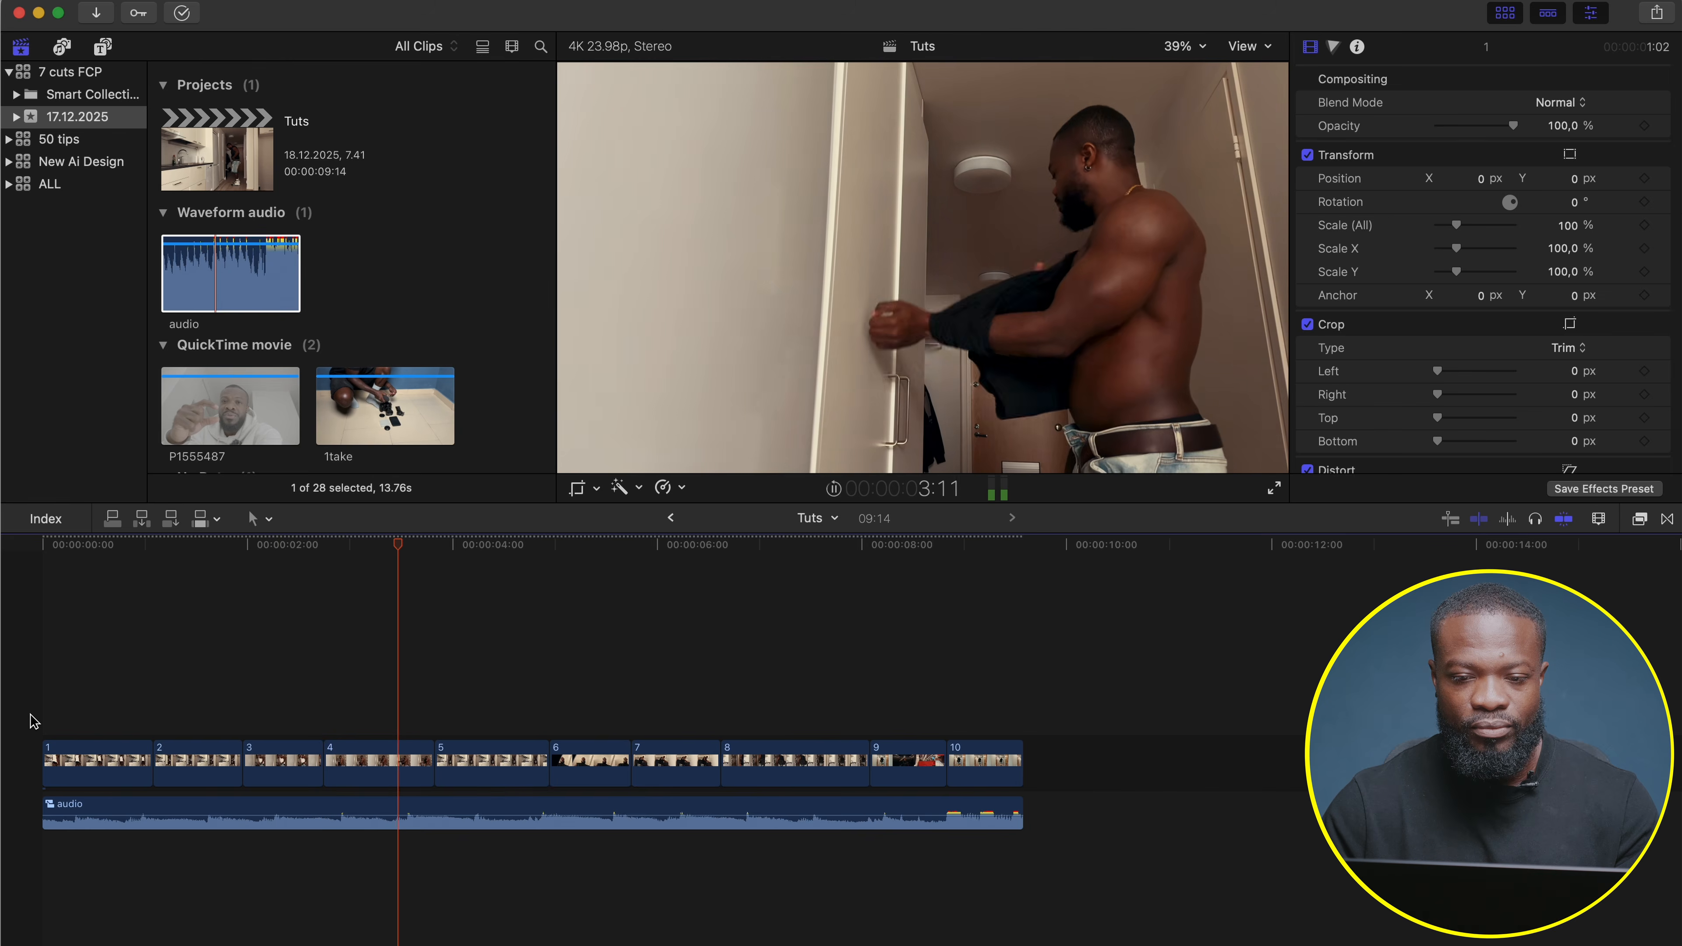